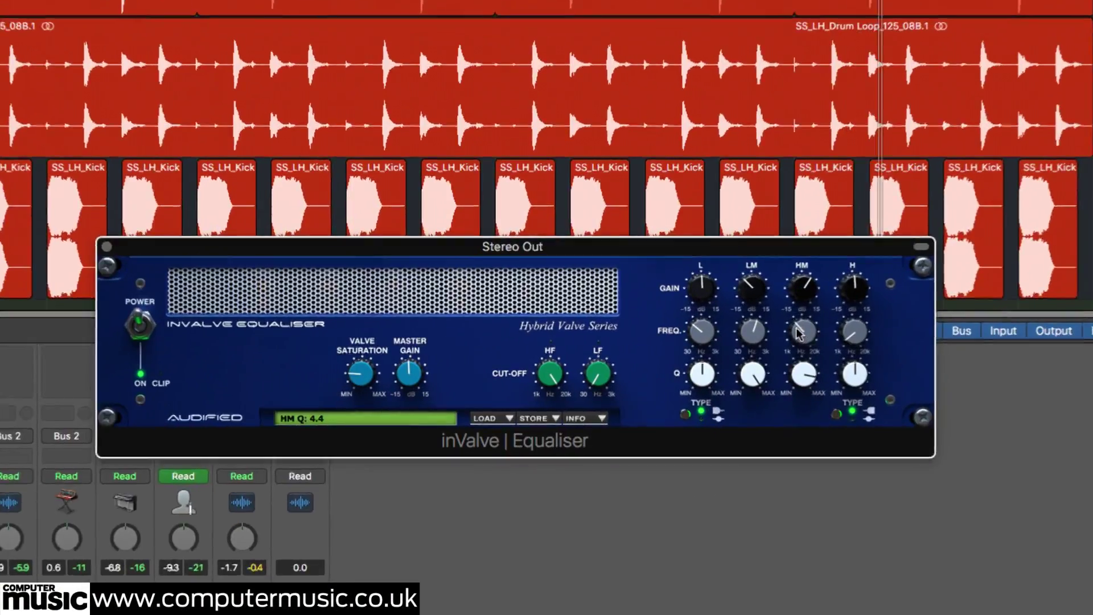
# Raise the Stereo Out Equaliser's HM frequency to 12986.7 Hz and lower its Q to 1.7.
pyautogui.moveTo(801, 312); pyautogui.dragTo(854, 325)
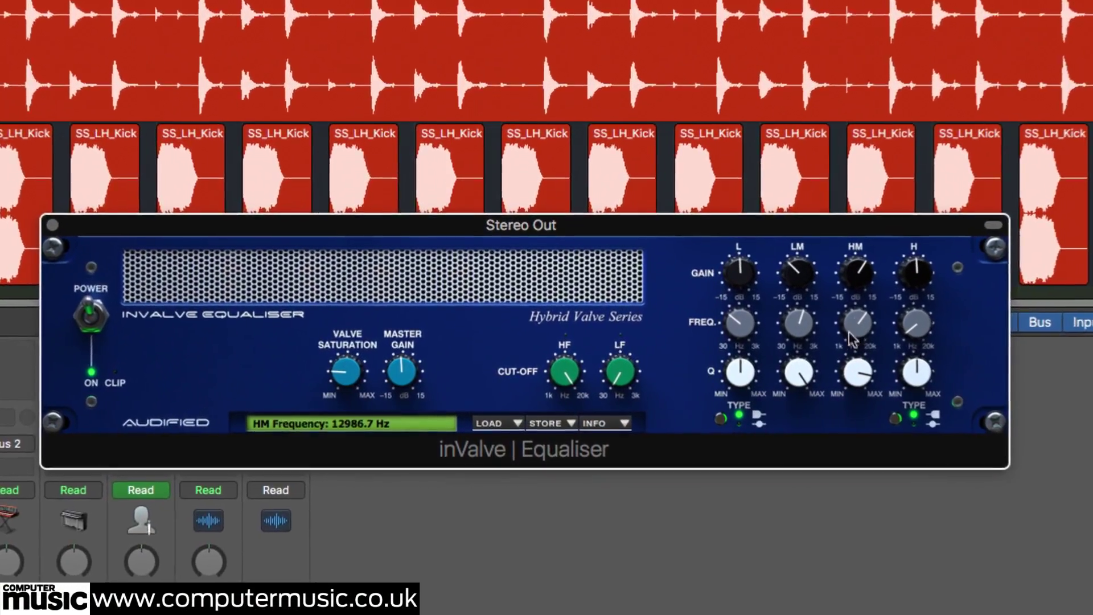
pyautogui.moveTo(855, 373); pyautogui.dragTo(837, 452)
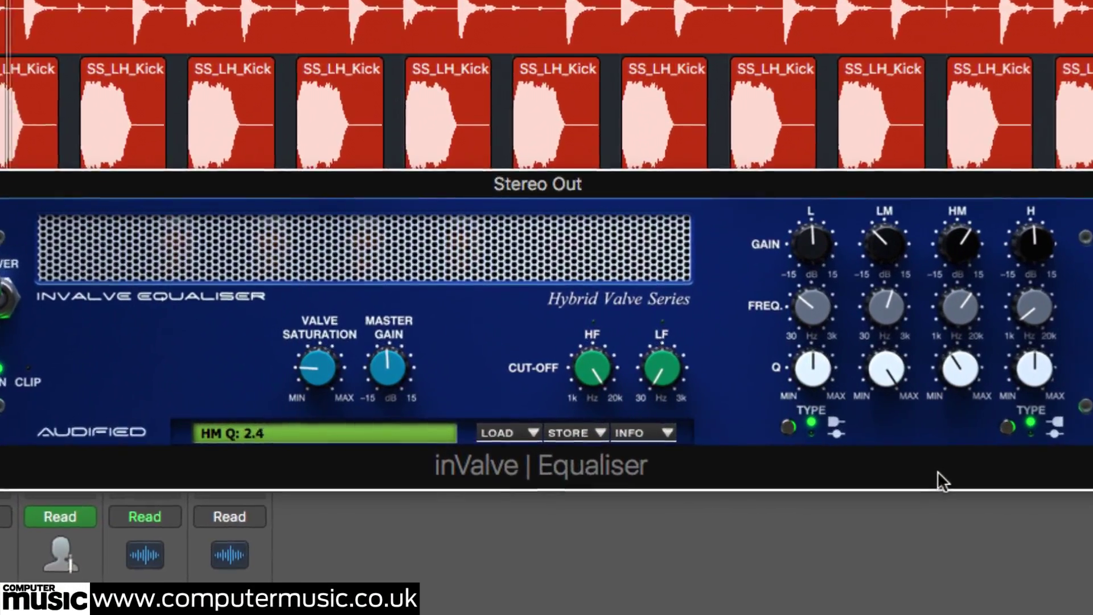
pyautogui.moveTo(937, 470); pyautogui.dragTo(1006, 519)
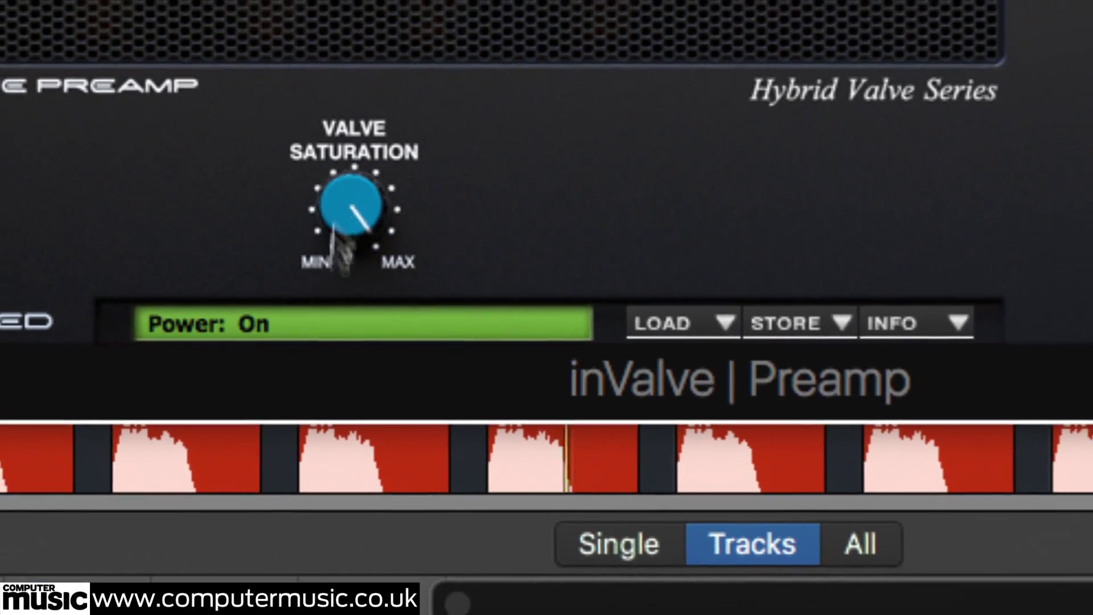
# Lower the inValve Preamp's valve saturation to 9.2 % and switch off the Drums inValve Compressor.
pyautogui.moveTo(367, 253); pyautogui.dragTo(351, 612)
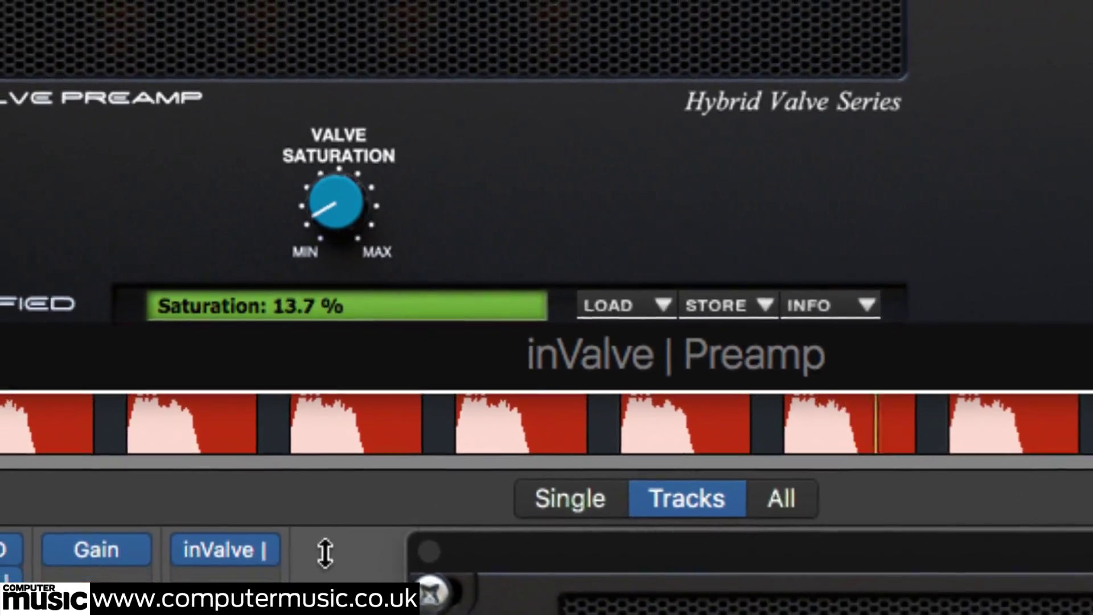
pyautogui.moveTo(326, 551); pyautogui.dragTo(321, 544)
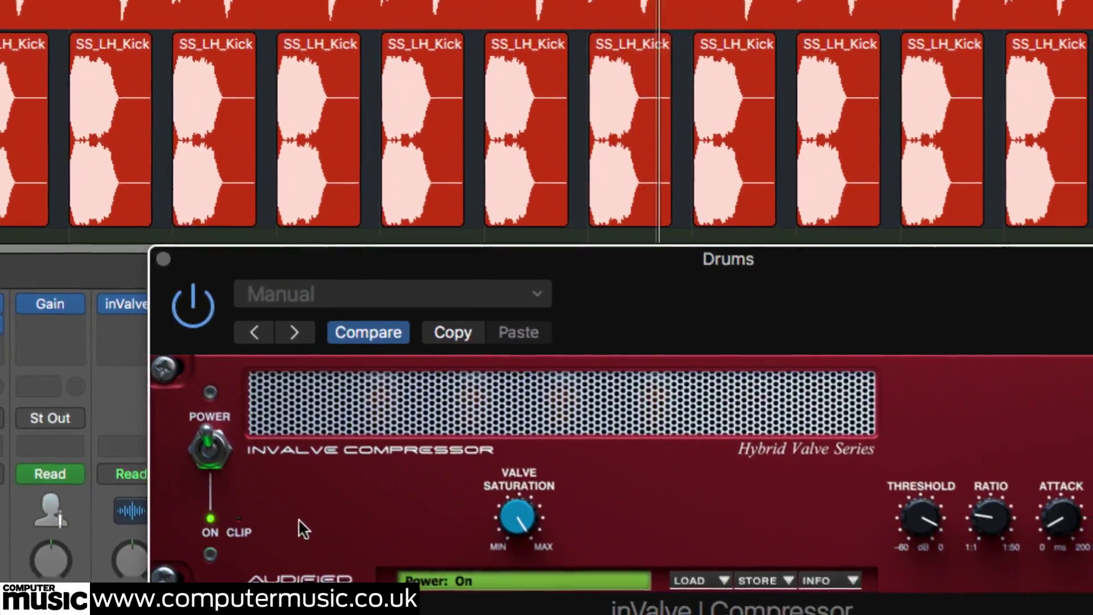
pyautogui.click(211, 450)
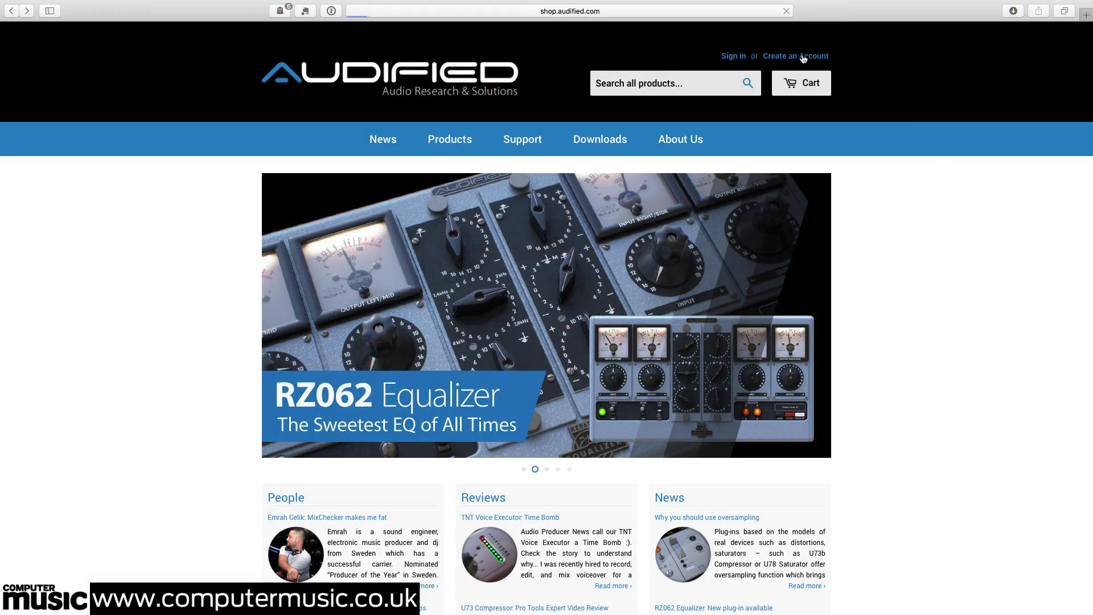
# Enter the account holder's first and last name in the Create Account form.
pyautogui.press('Tab')
pyautogui.press('Tab')
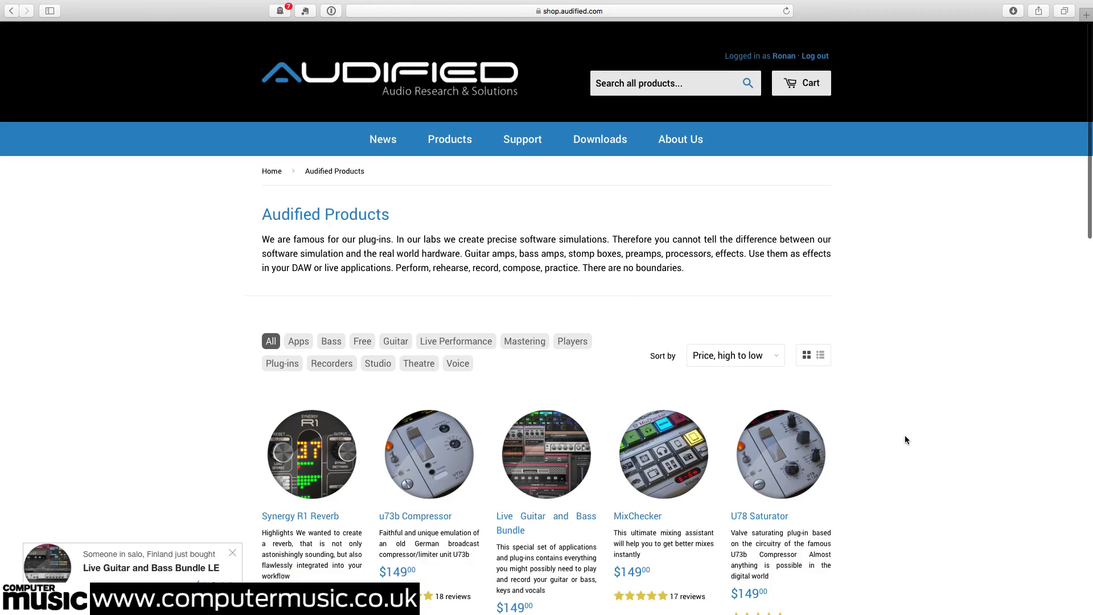
# Add inValve Effects at $49 to the cart and proceed to checkout.
pyautogui.scroll(-15, 905, 438)
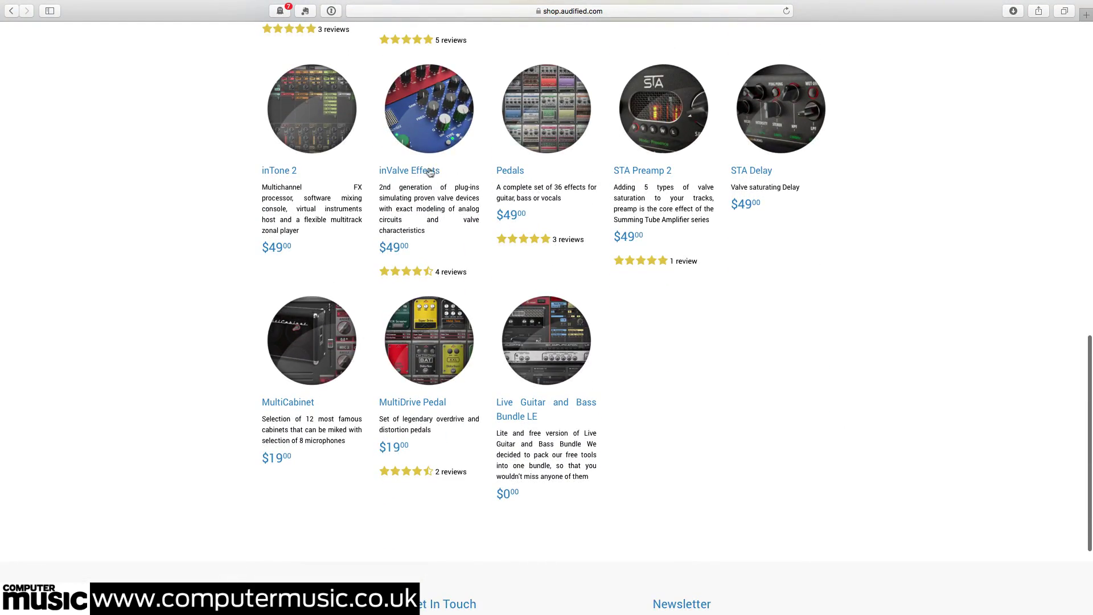
pyautogui.click(424, 172)
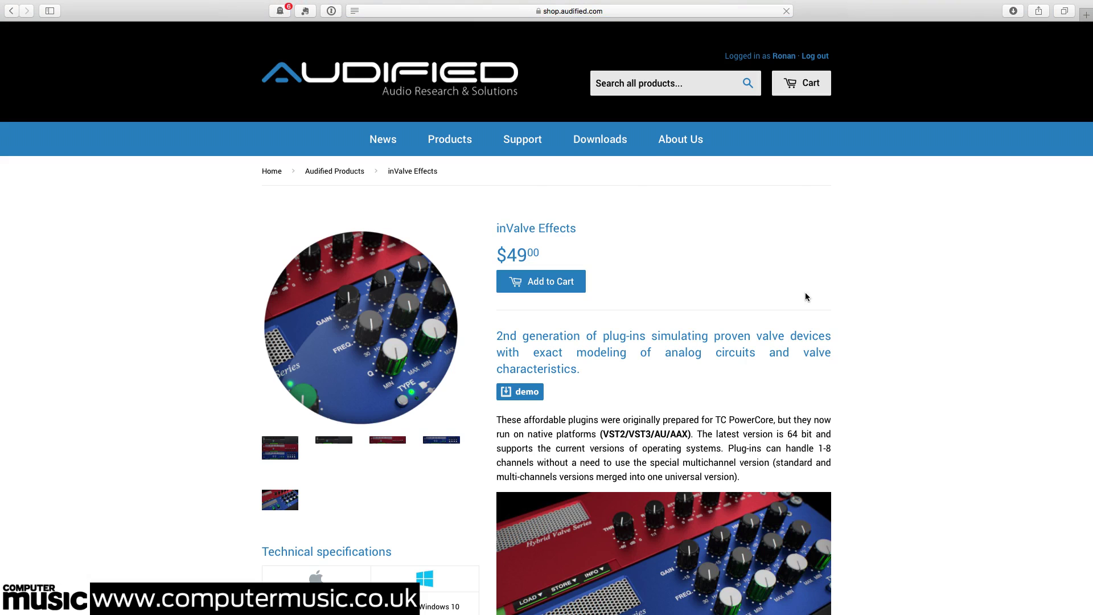
pyautogui.click(562, 284)
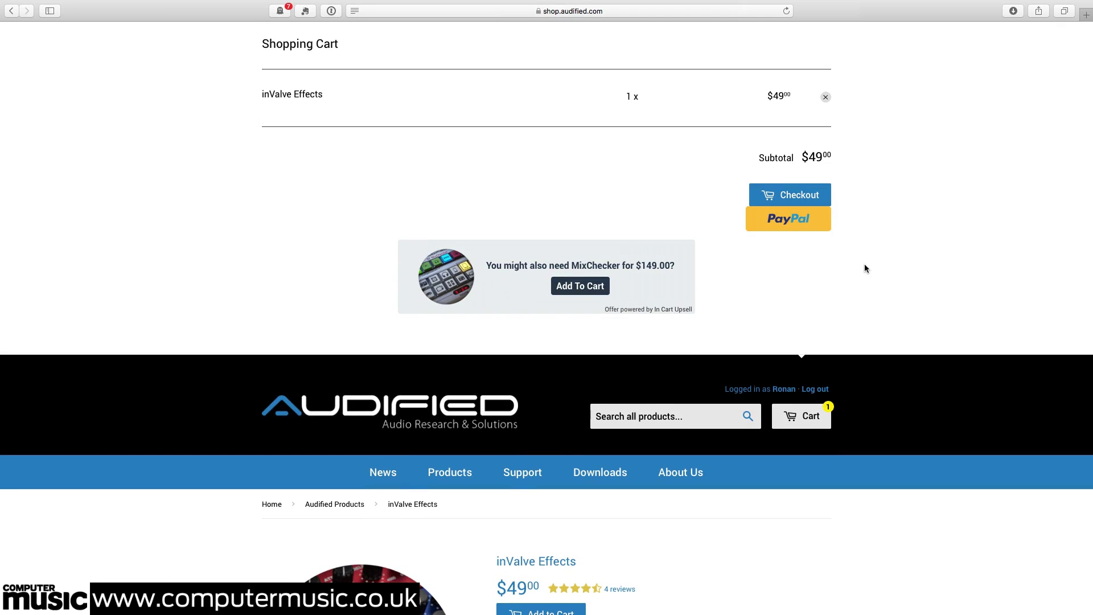
pyautogui.click(787, 243)
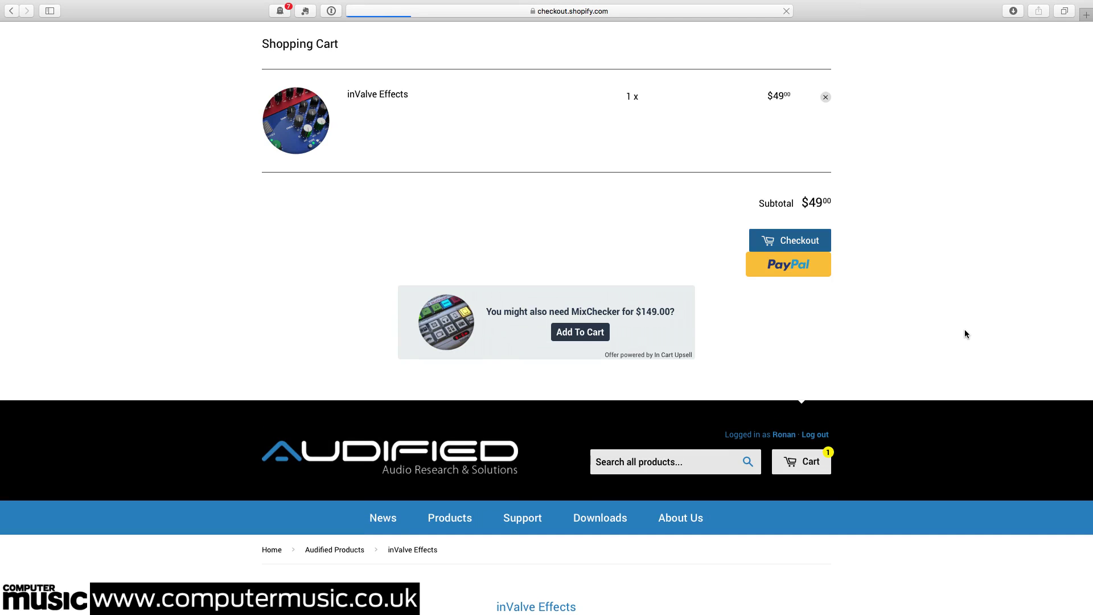
# Apply the discount code and autofill the shipping address details.
pyautogui.click(670, 135)
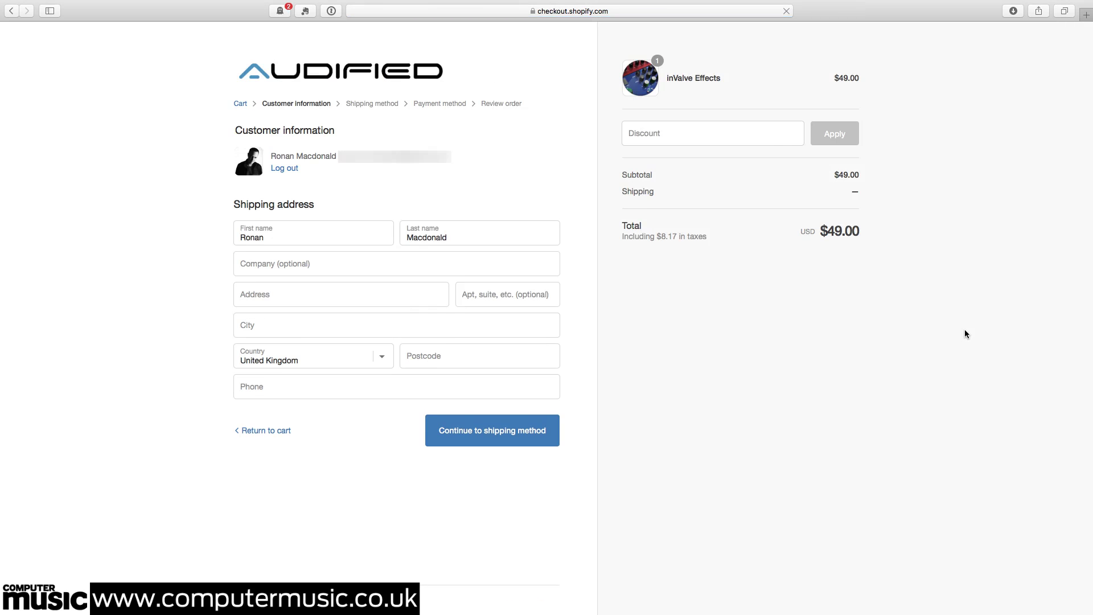
pyautogui.press('Return')
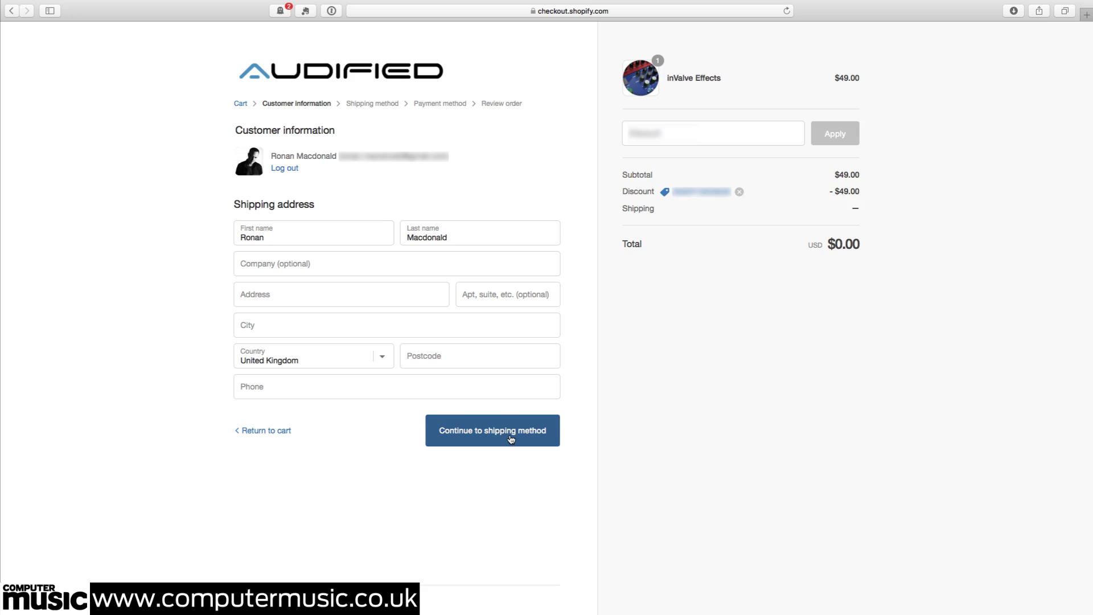
pyautogui.click(548, 386)
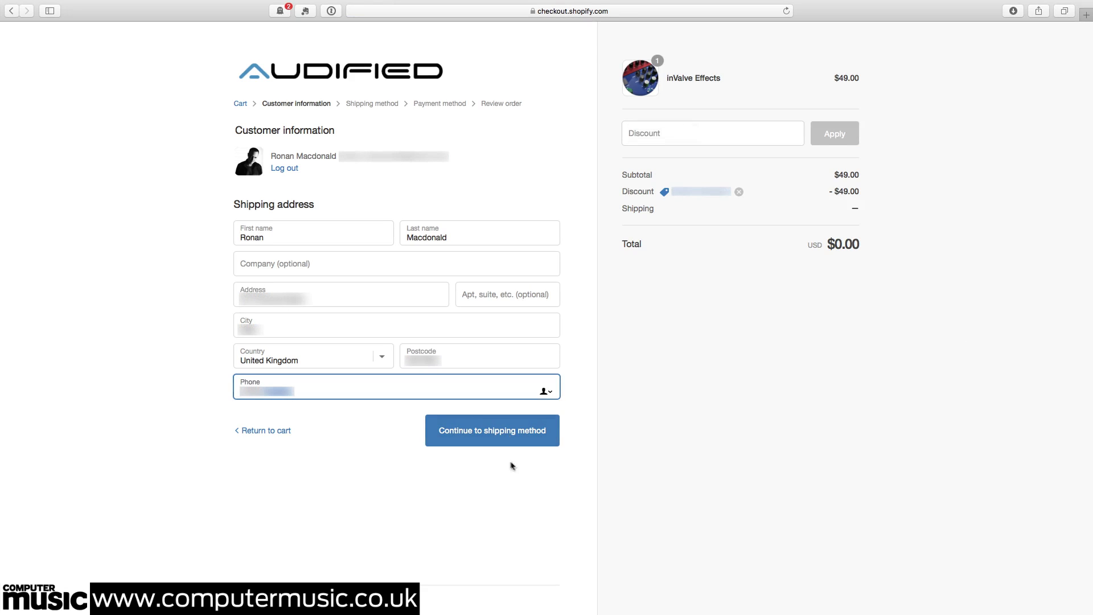
# Continue through the shipping method and payment steps to the order review.
pyautogui.click(494, 436)
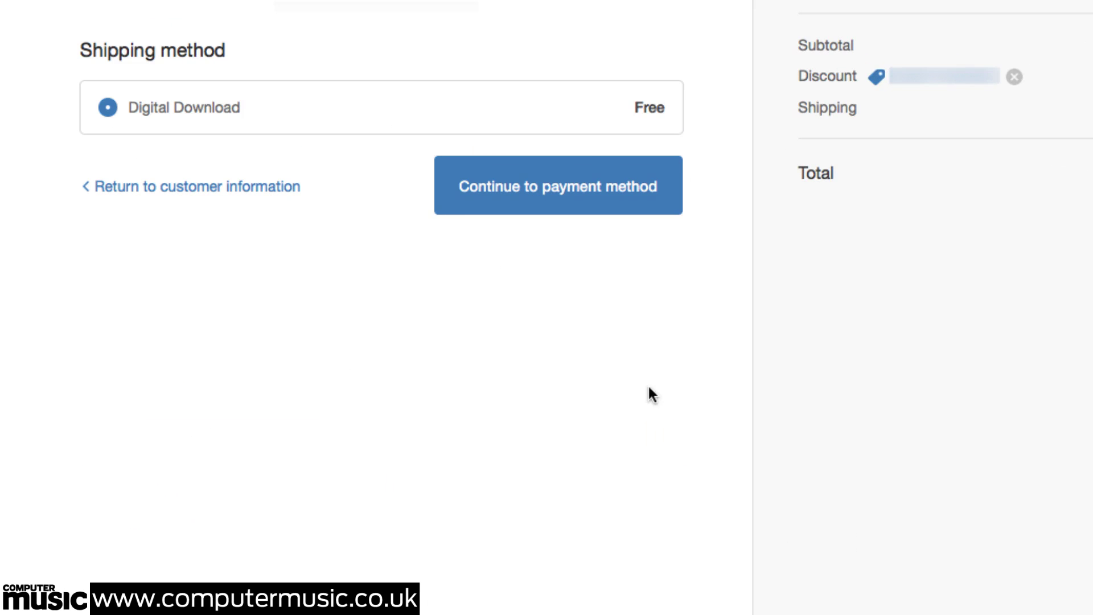
pyautogui.click(573, 189)
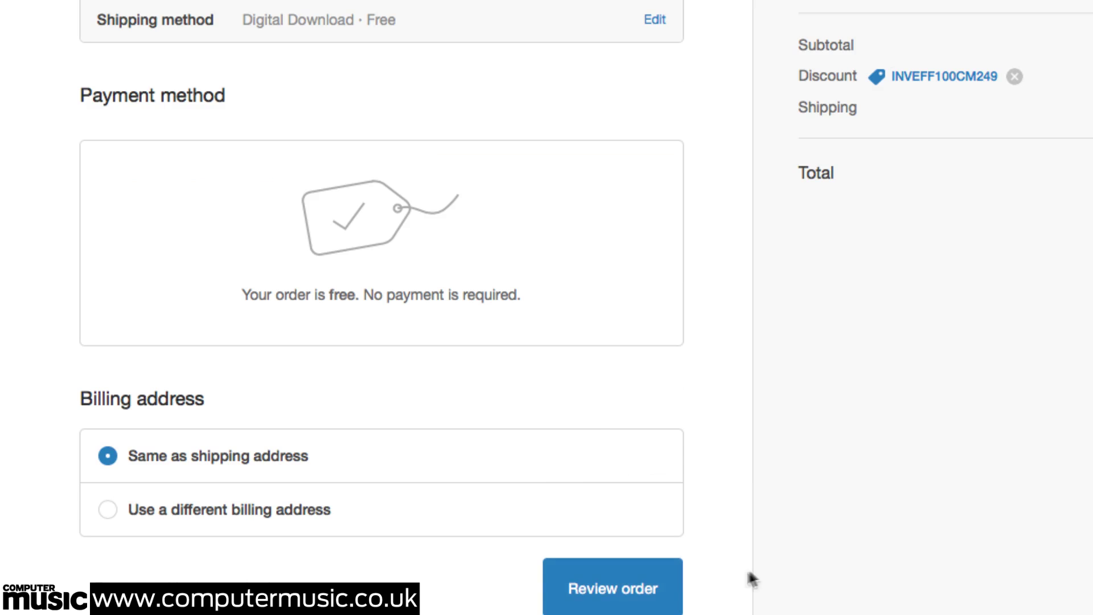
pyautogui.click(612, 591)
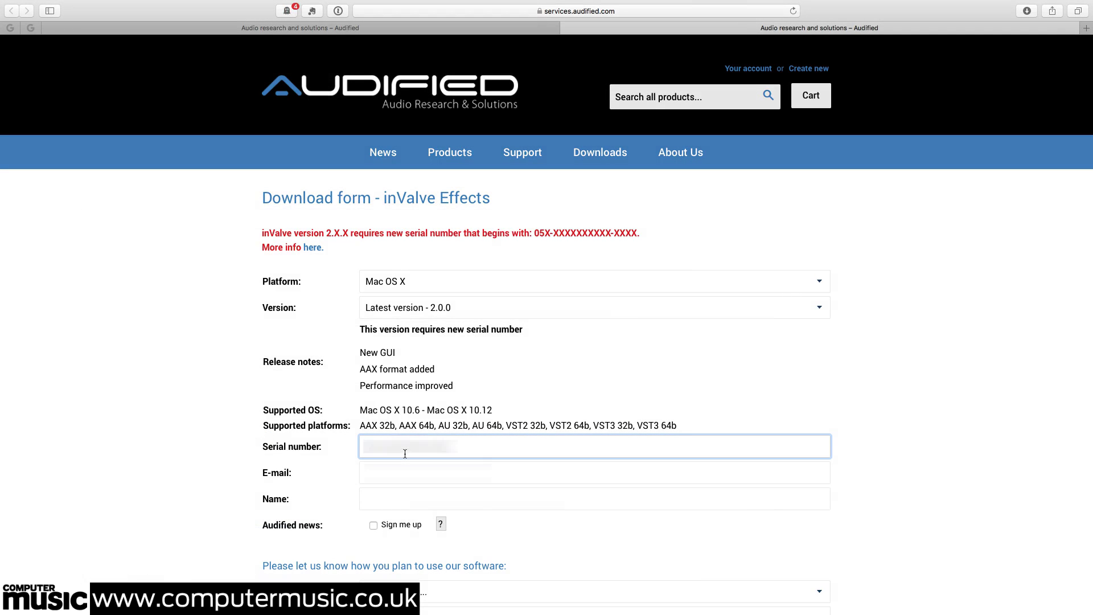
# Paste the serial number and fill in the e-mail and name fields of the download form.
pyautogui.press('super+v')
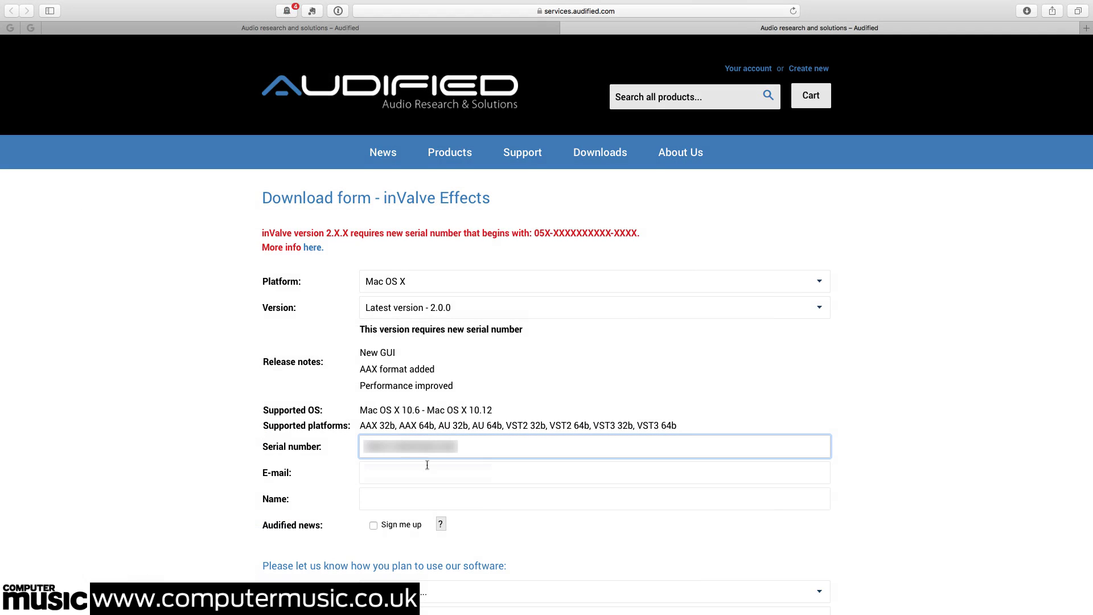
pyautogui.click(904, 455)
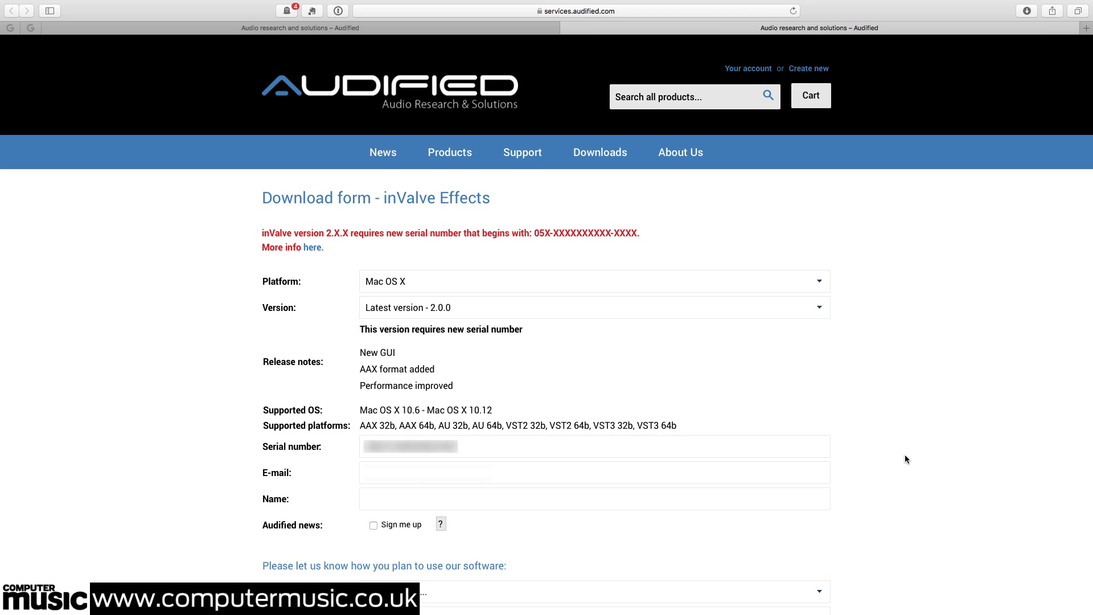
pyautogui.click(427, 473)
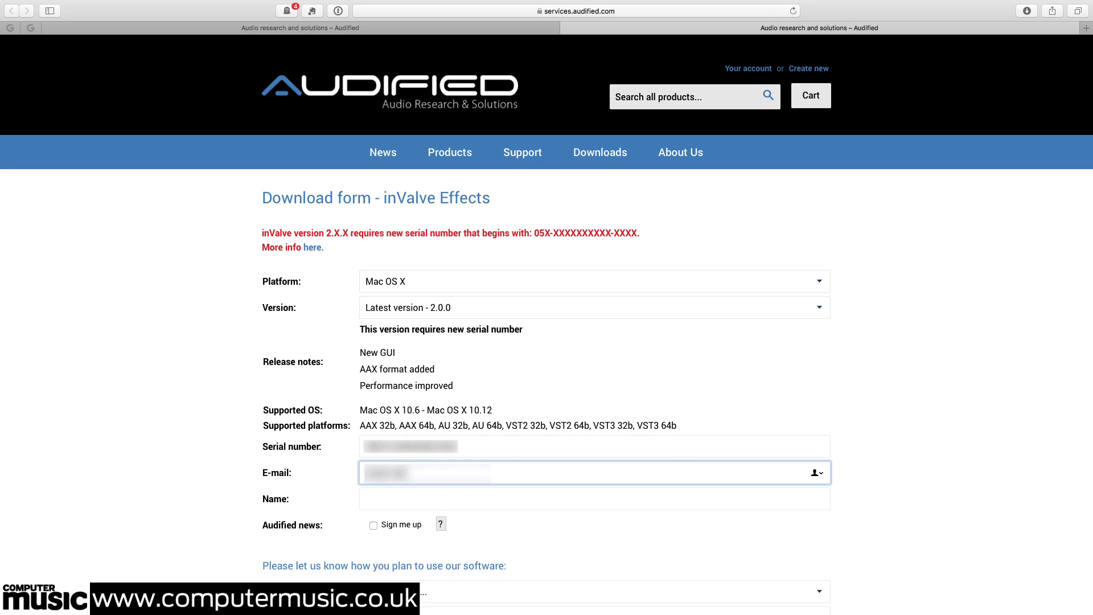
pyautogui.click(366, 499)
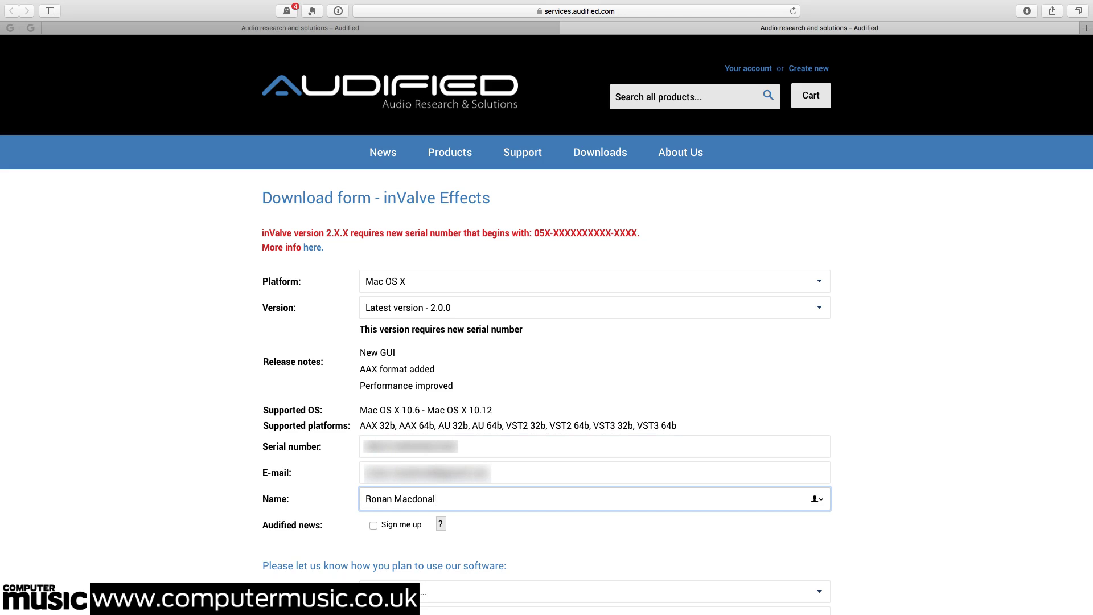
# Choose Mac OS X 10.12 and Logic as host application, then download the inValve installer.
pyautogui.scroll(-5, 463, 433)
pyautogui.click(462, 433)
pyautogui.click(398, 564)
pyautogui.click(417, 456)
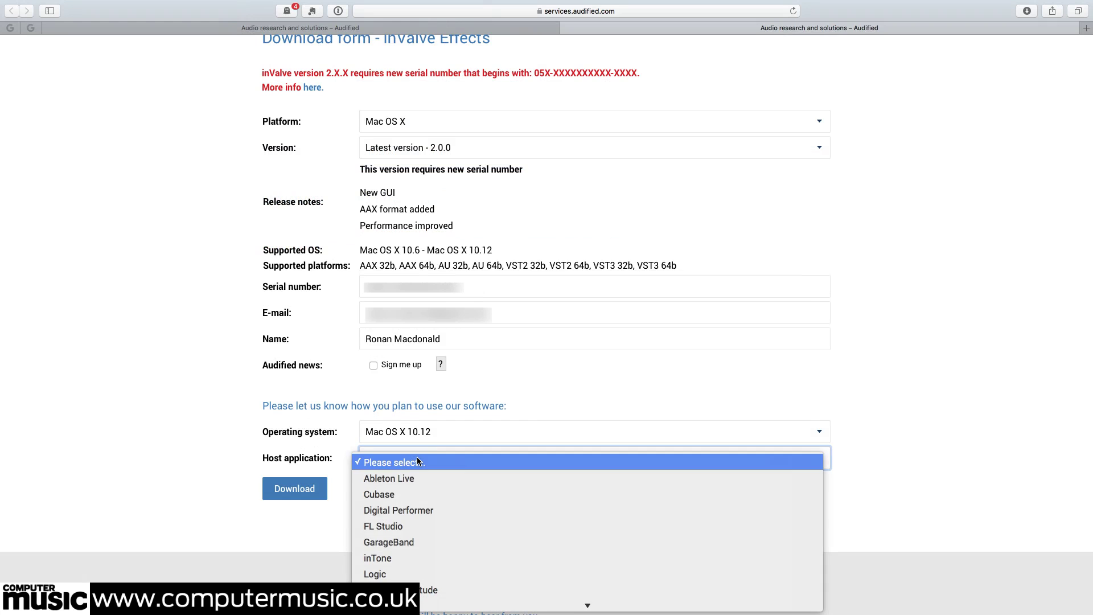
pyautogui.click(424, 575)
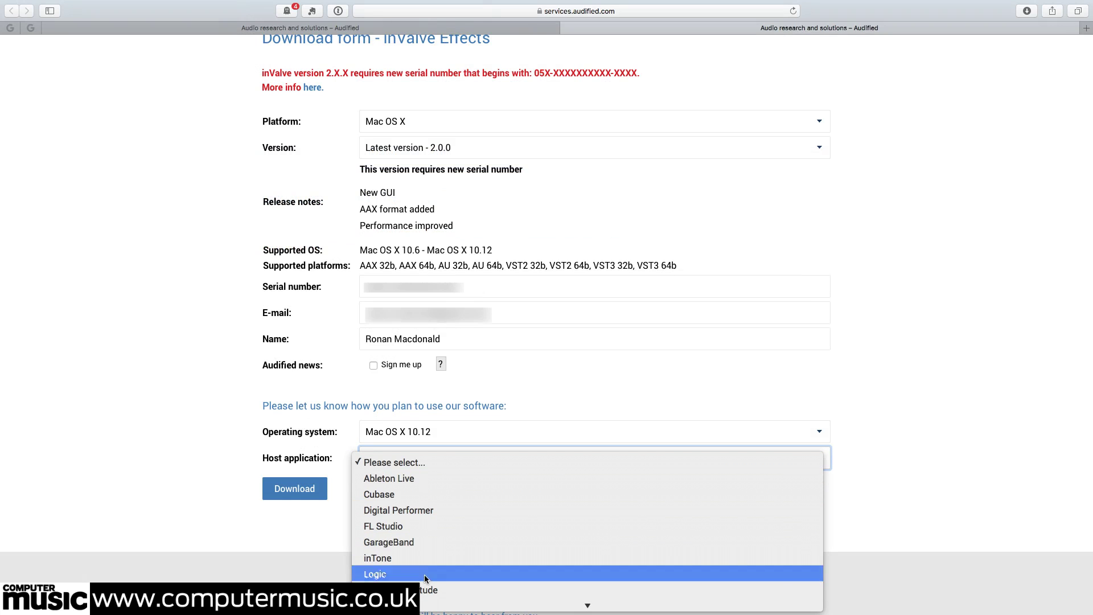
pyautogui.click(310, 491)
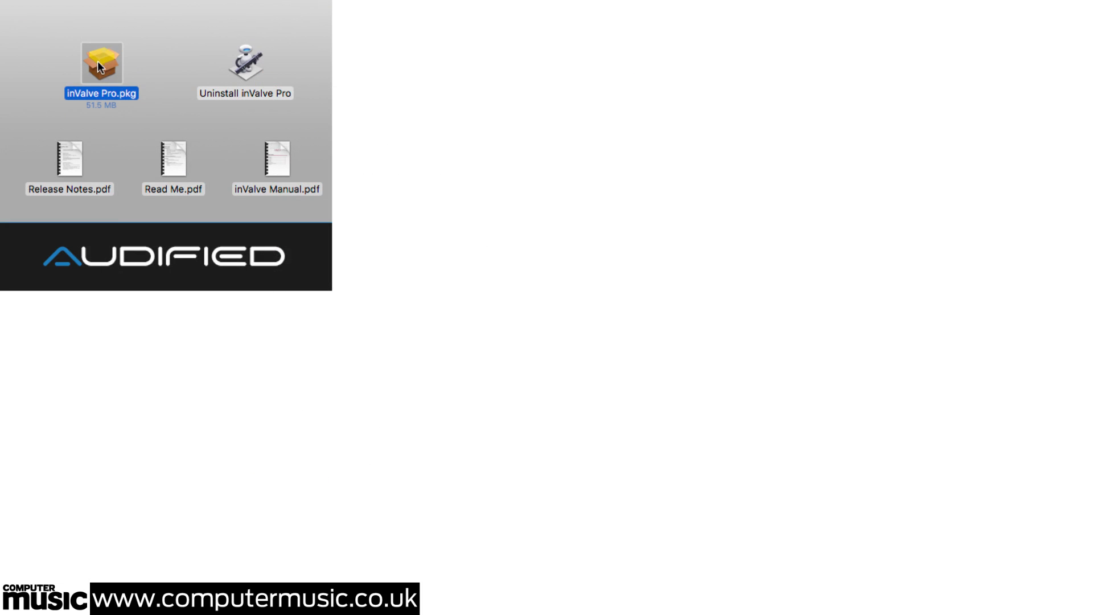
# Launch inValve Pro.pkg, get past the introduction and agree to the licence terms.
pyautogui.doubleClick(98, 60)
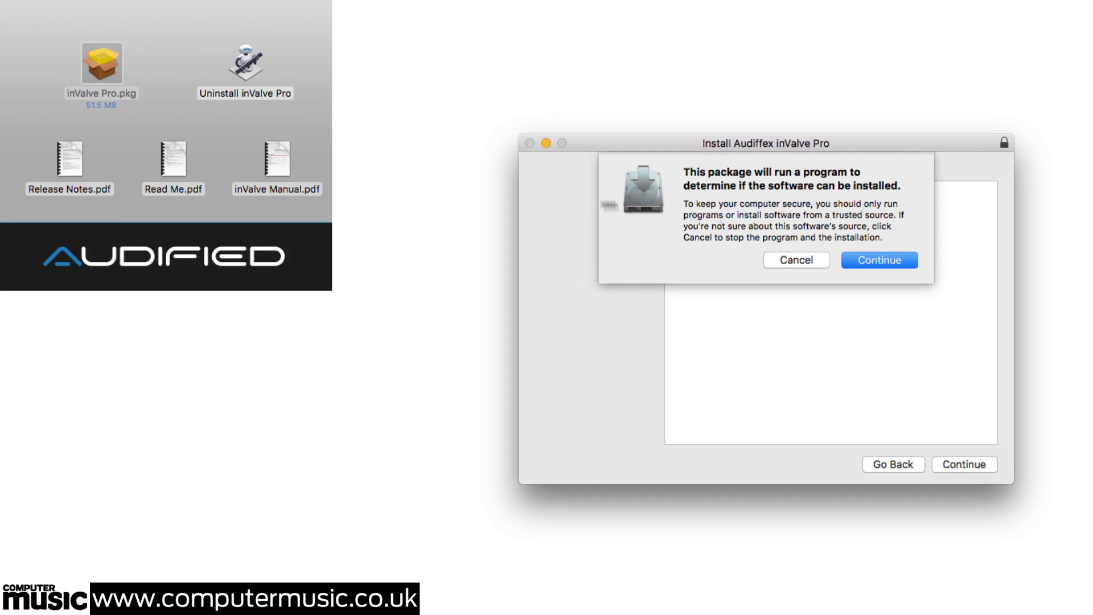
pyautogui.click(882, 259)
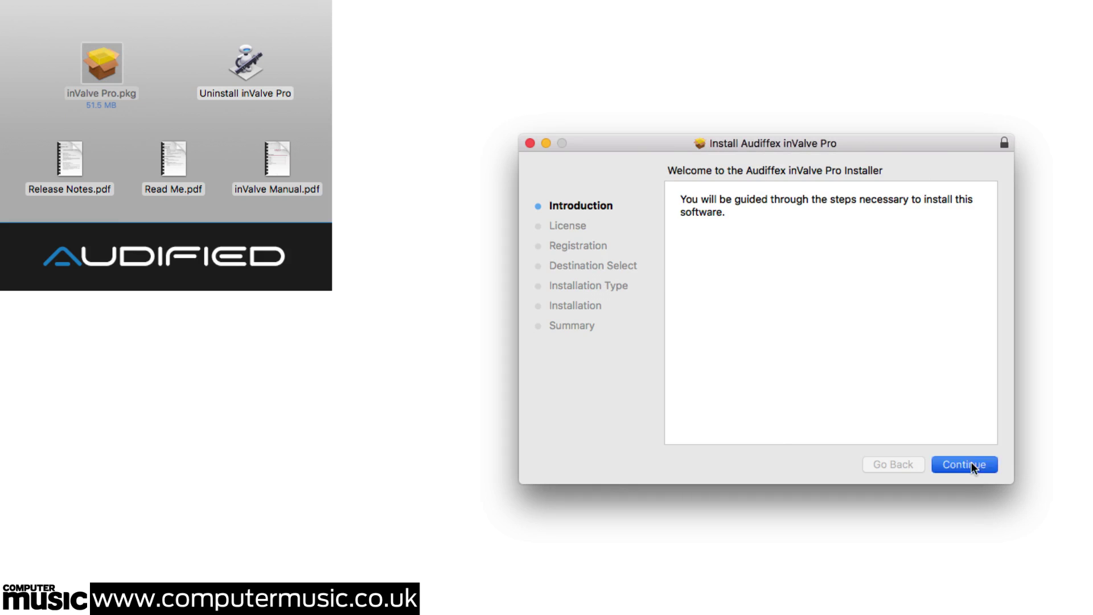
pyautogui.click(970, 462)
pyautogui.click(971, 462)
pyautogui.click(931, 271)
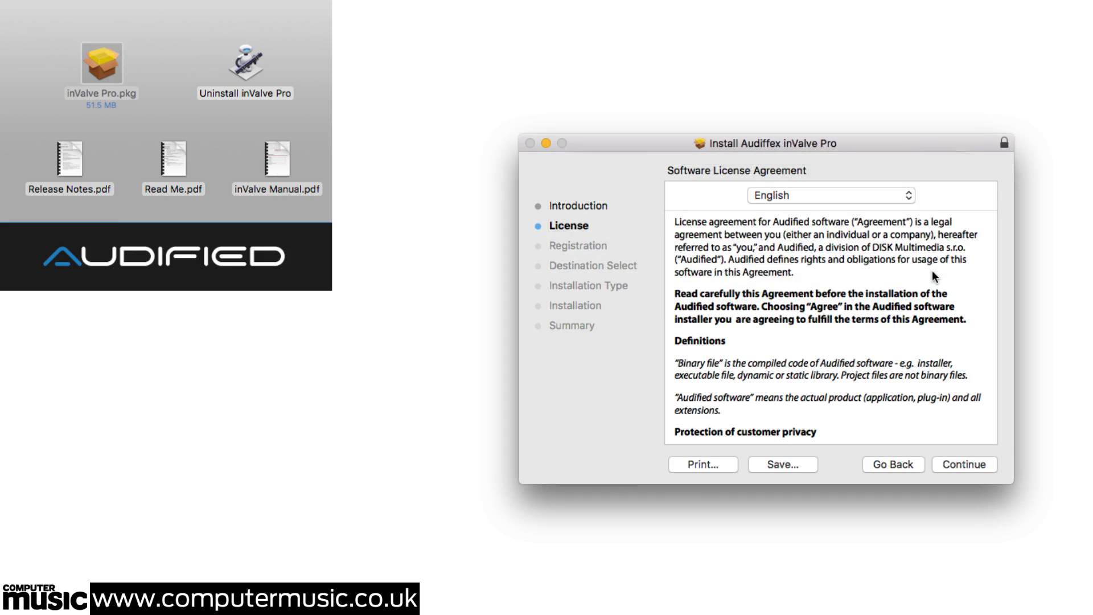
# Register with the pasted serial number and start the standard 85.4 MB installation.
pyautogui.click(896, 398)
pyautogui.press('super+v')
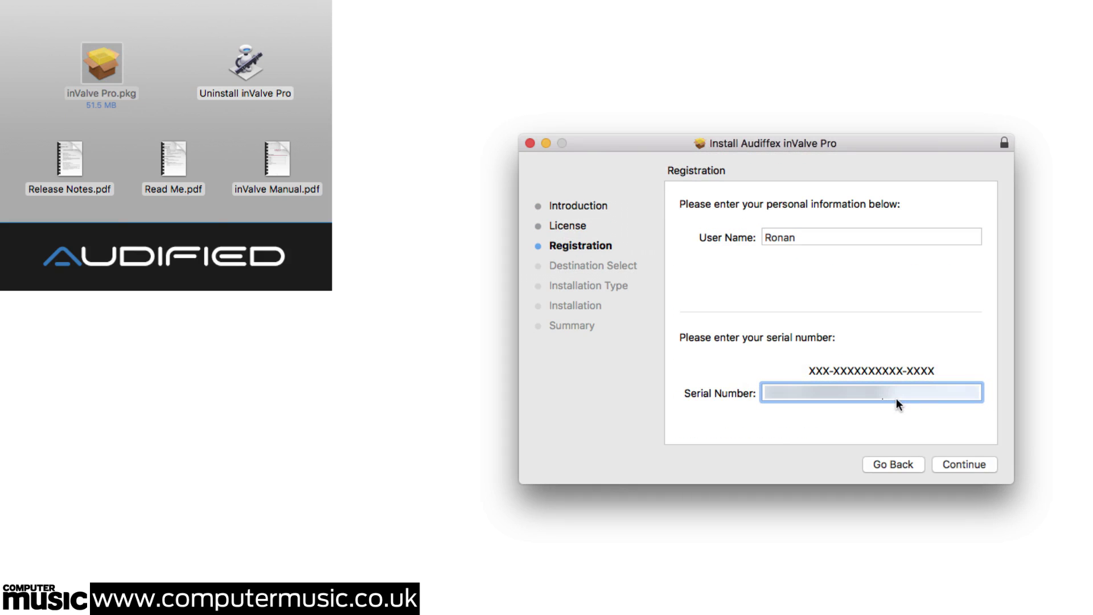
pyautogui.click(969, 463)
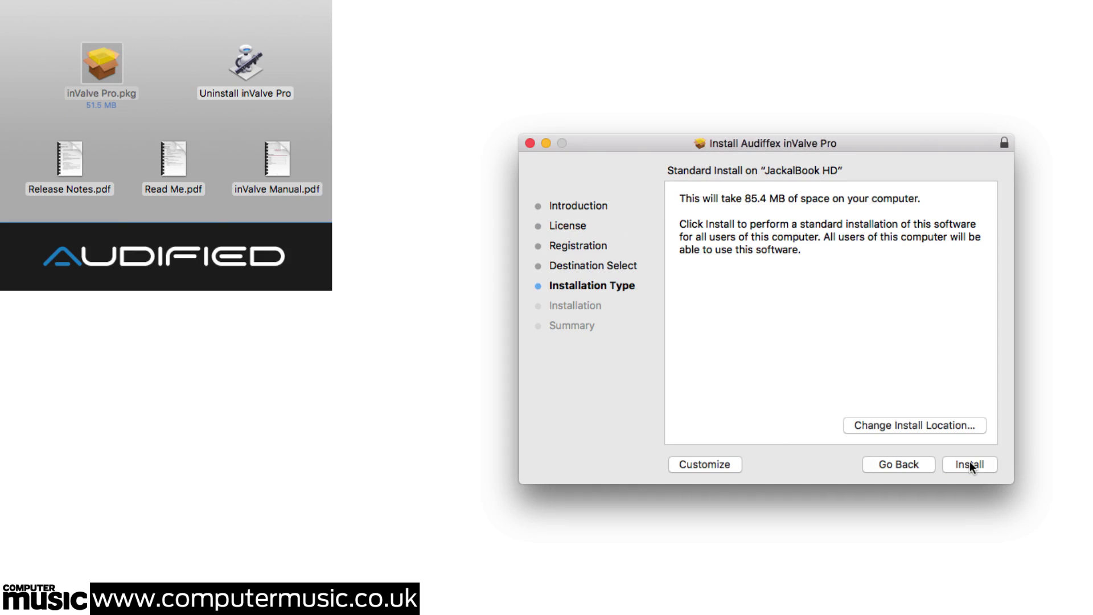
pyautogui.click(969, 464)
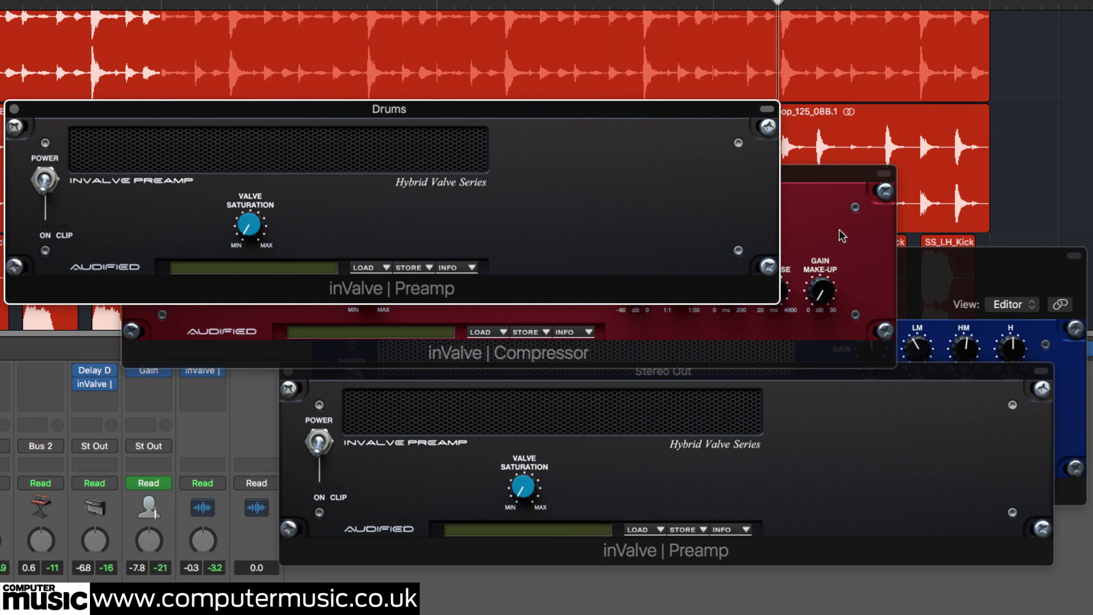
# Close the inValve Equaliser and Compressor windows and switch on the Drums inValve Preamp.
pyautogui.click(837, 174)
pyautogui.click(934, 270)
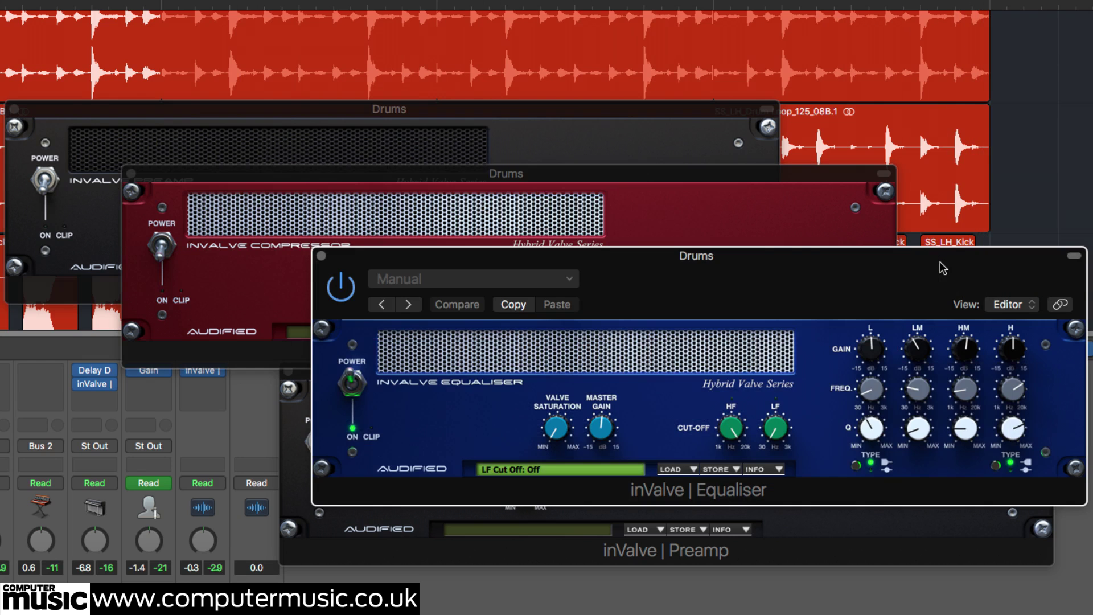
pyautogui.click(321, 256)
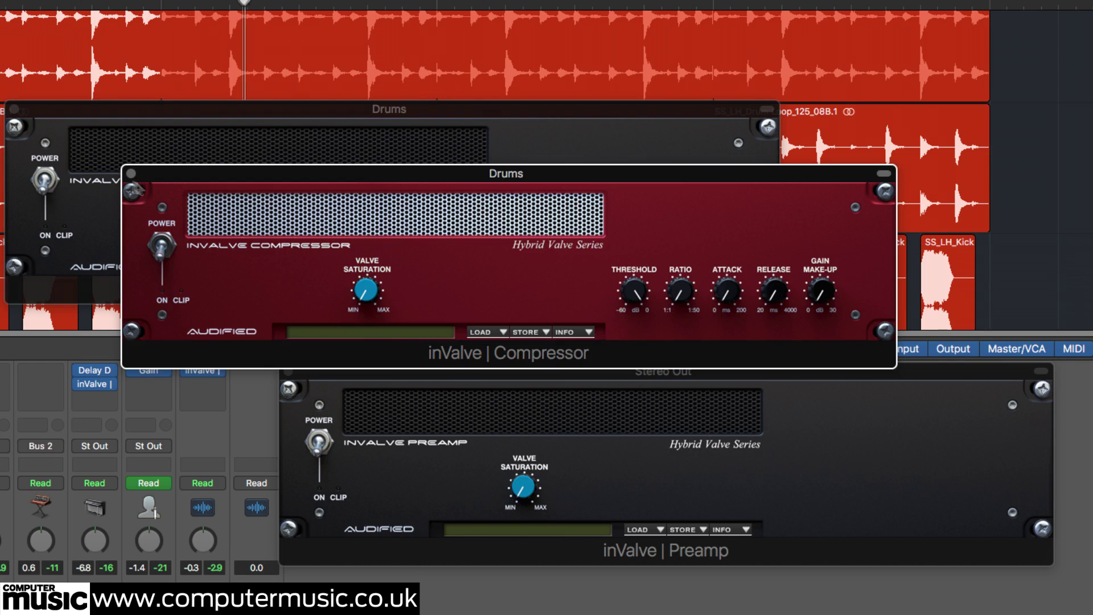
pyautogui.click(131, 173)
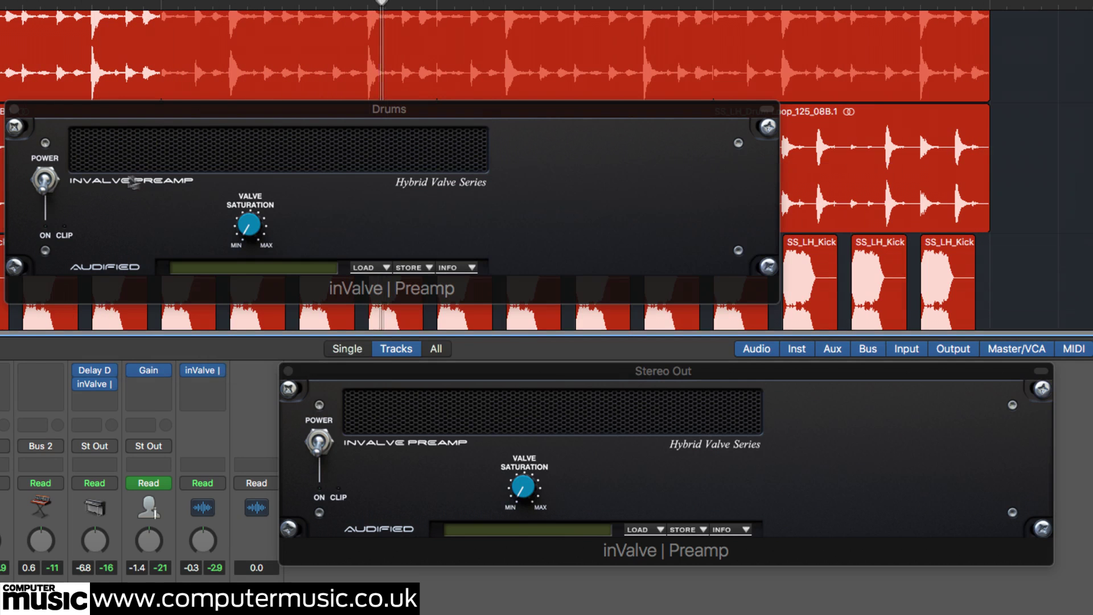
pyautogui.click(45, 181)
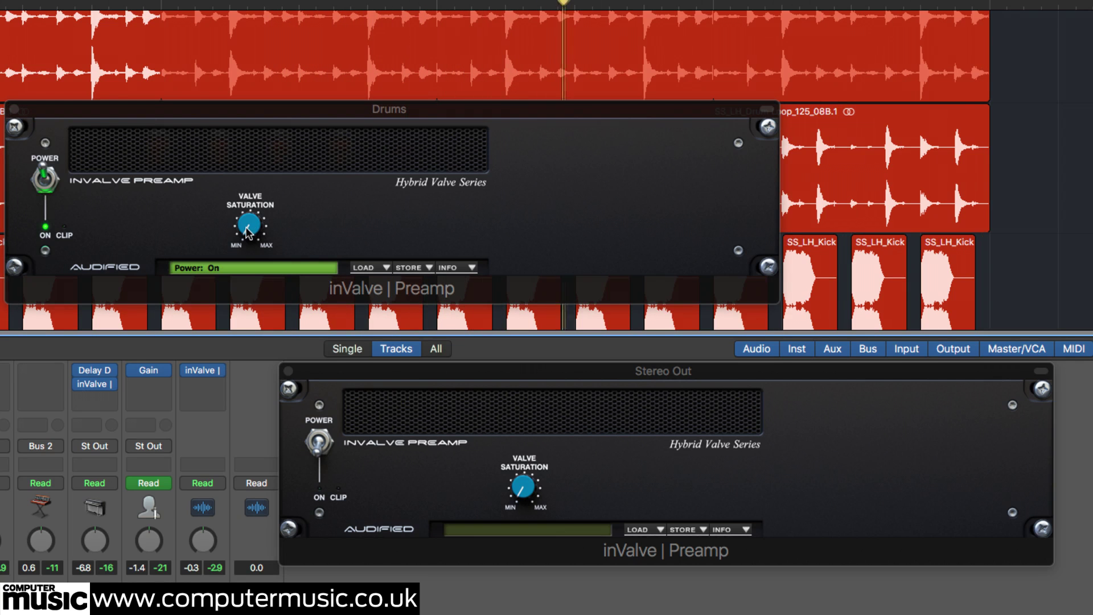
# Push Drums valve saturation to 100 %, A/B the preamp power twice, then lower it to 9.2 %.
pyautogui.moveTo(248, 230); pyautogui.dragTo(249, 203)
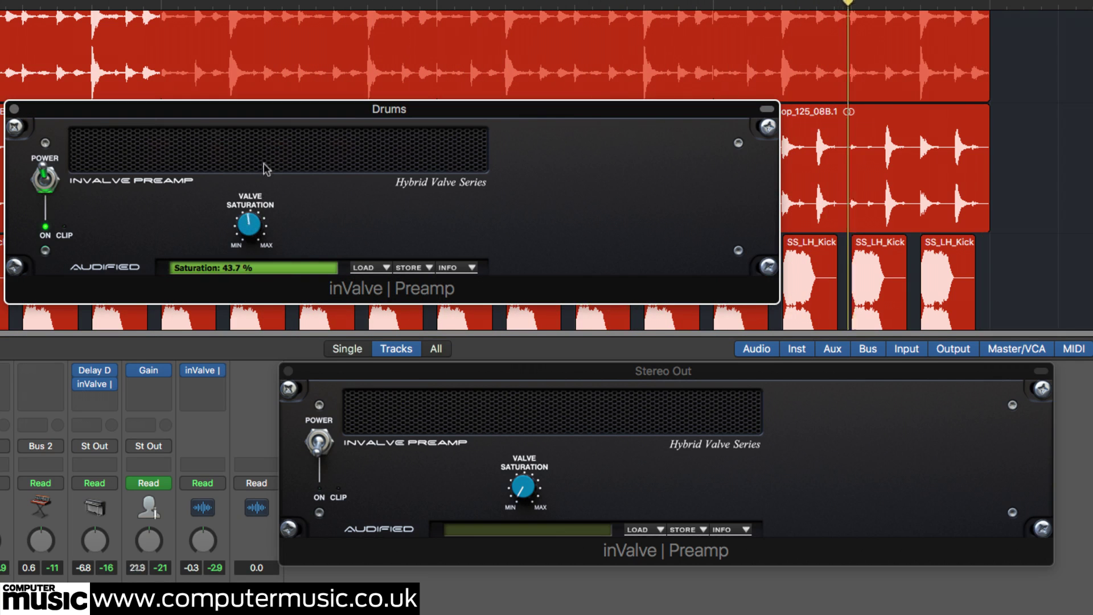
pyautogui.moveTo(270, 127); pyautogui.dragTo(236, 55)
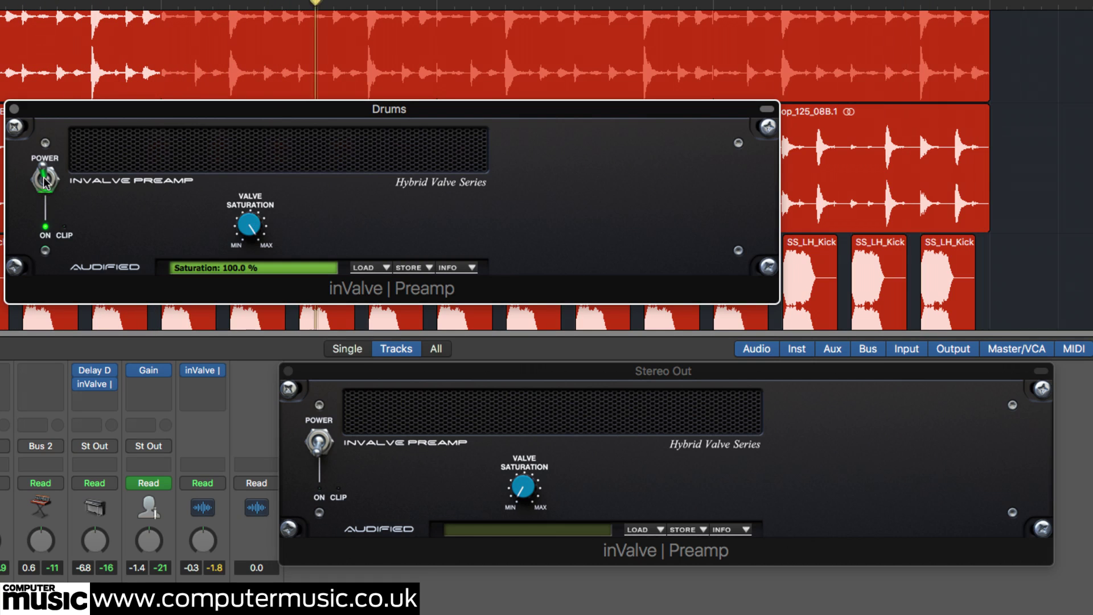
pyautogui.click(44, 180)
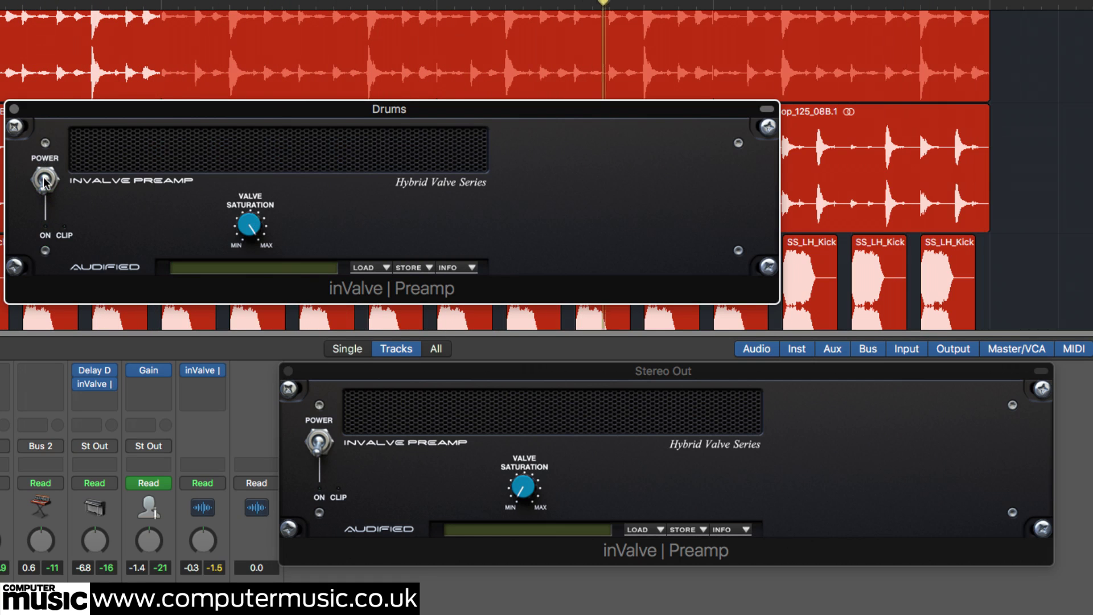
pyautogui.click(44, 180)
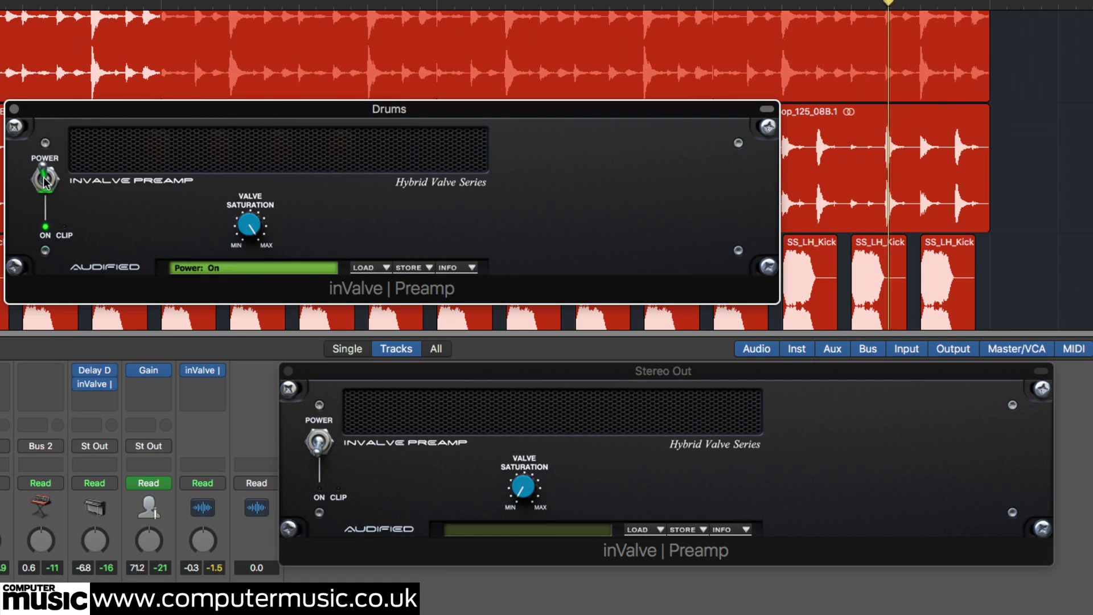
pyautogui.click(44, 180)
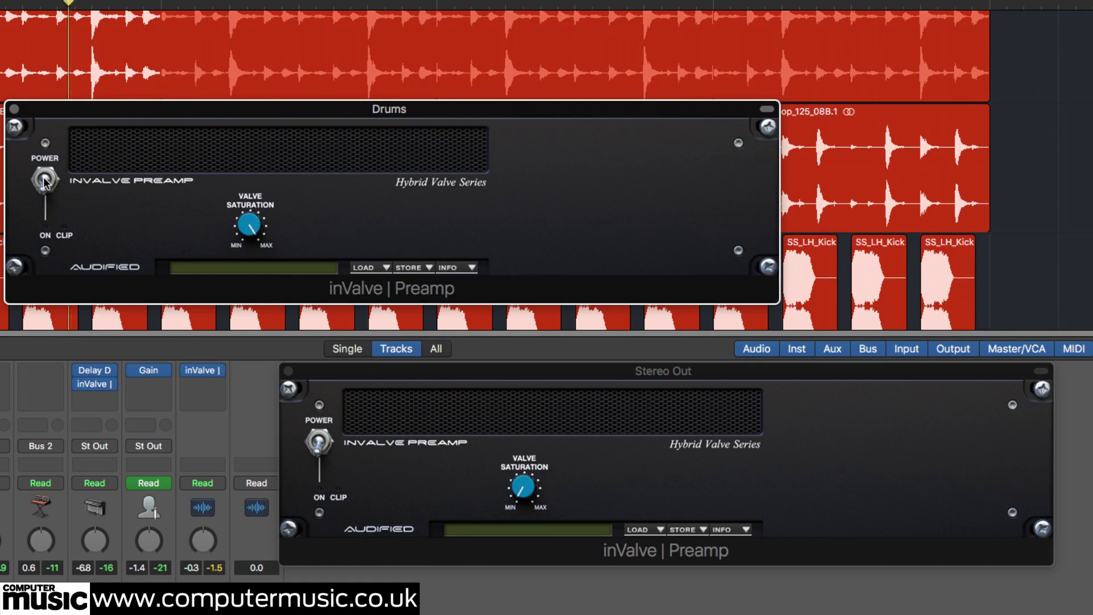
pyautogui.click(45, 180)
pyautogui.moveTo(248, 224); pyautogui.dragTo(247, 352)
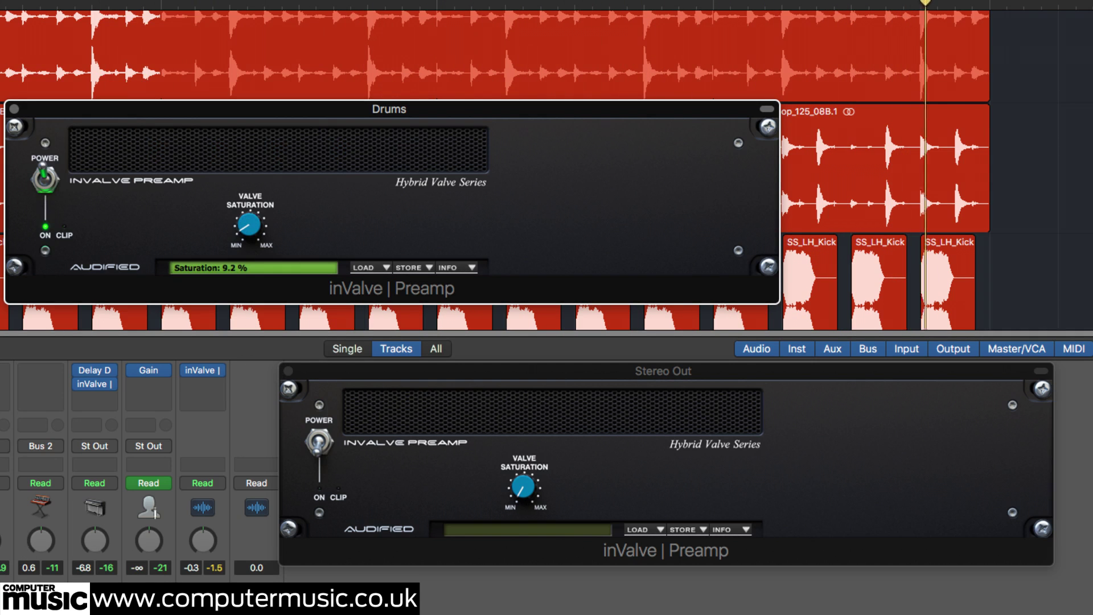
pyautogui.click(356, 359)
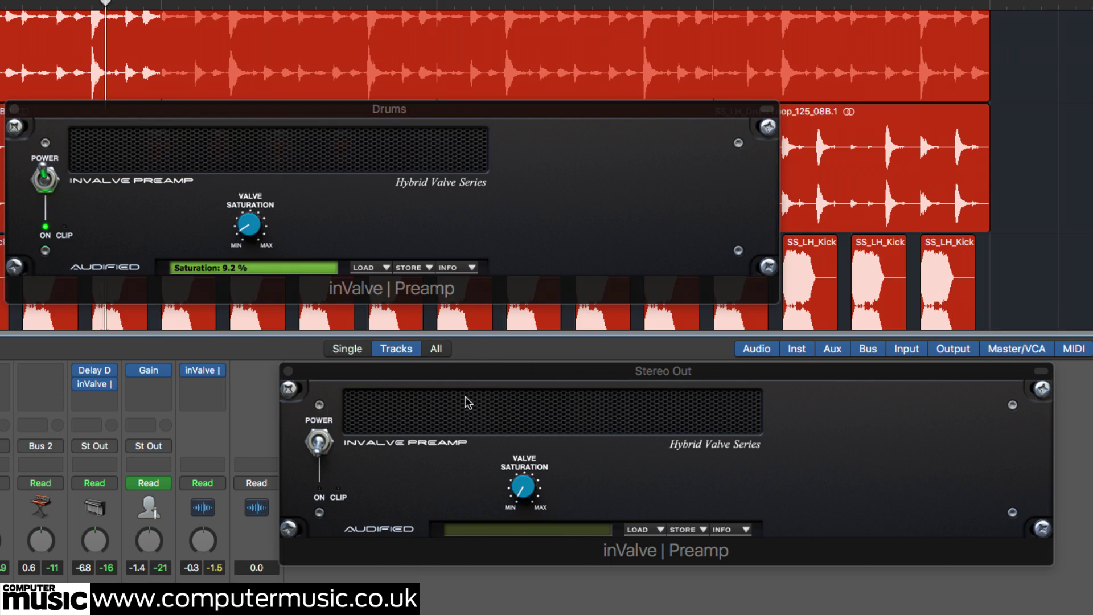
# Power on the Stereo Out preamp, raise its saturation, and A/B its power, leaving it on.
pyautogui.click(319, 443)
pyautogui.moveTo(524, 488); pyautogui.dragTo(545, 496)
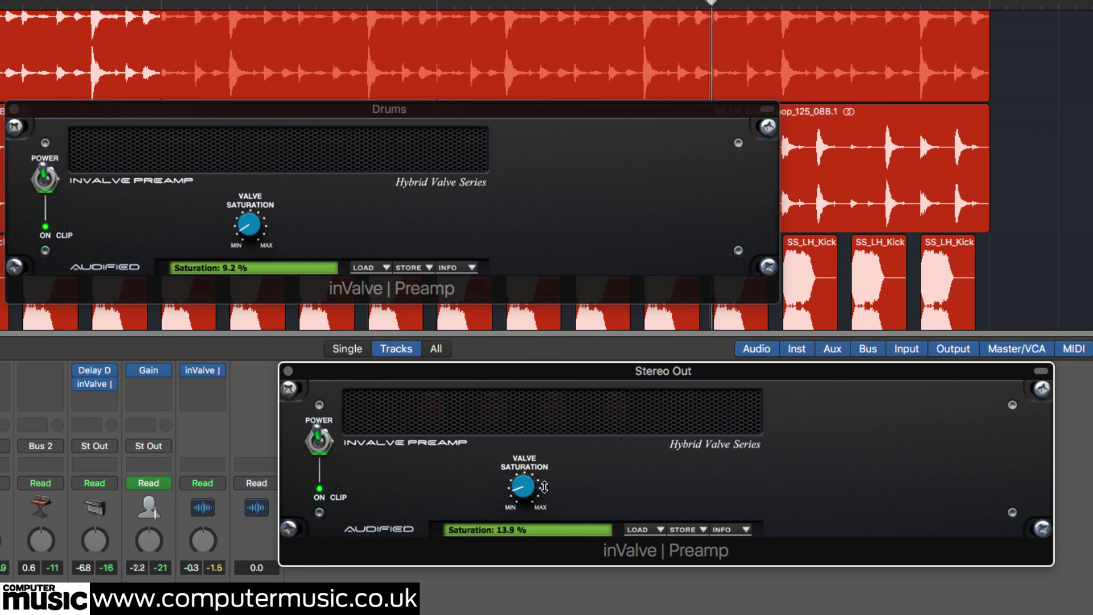
pyautogui.click(318, 442)
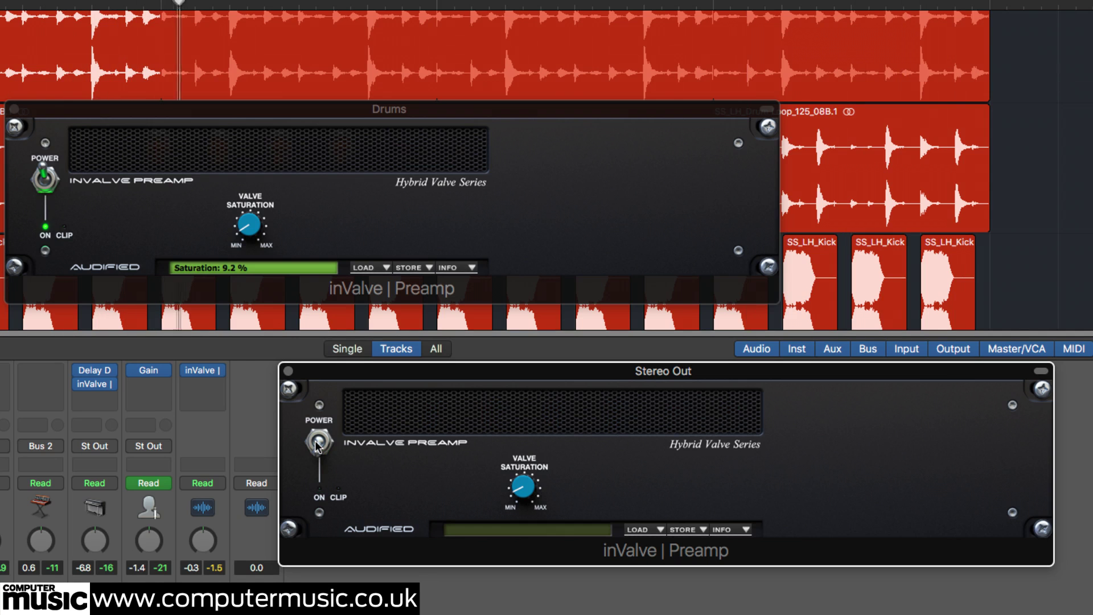
pyautogui.click(317, 441)
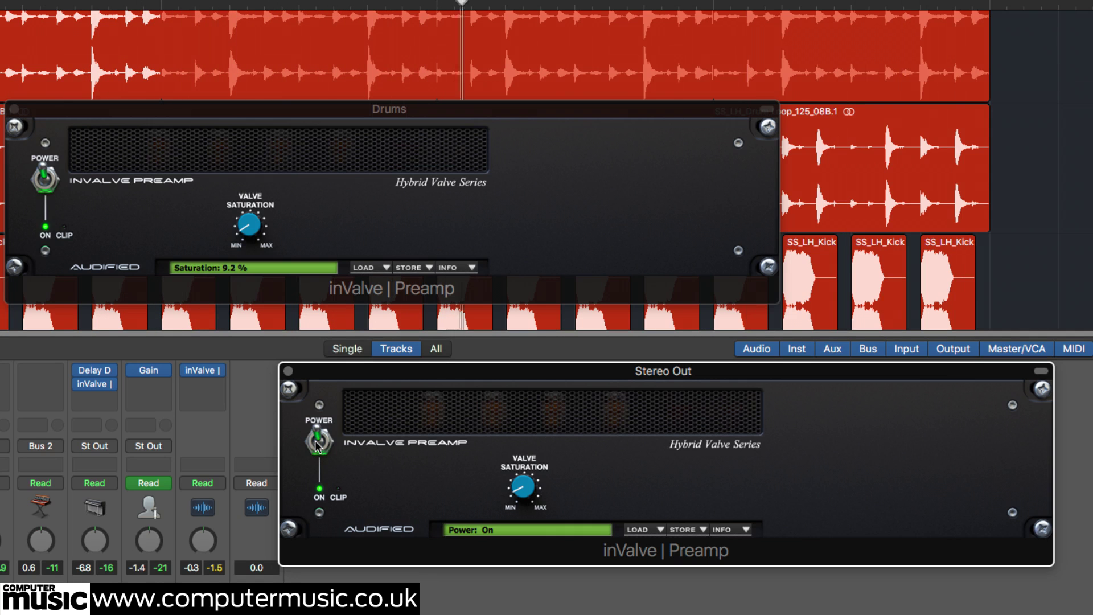
pyautogui.click(317, 443)
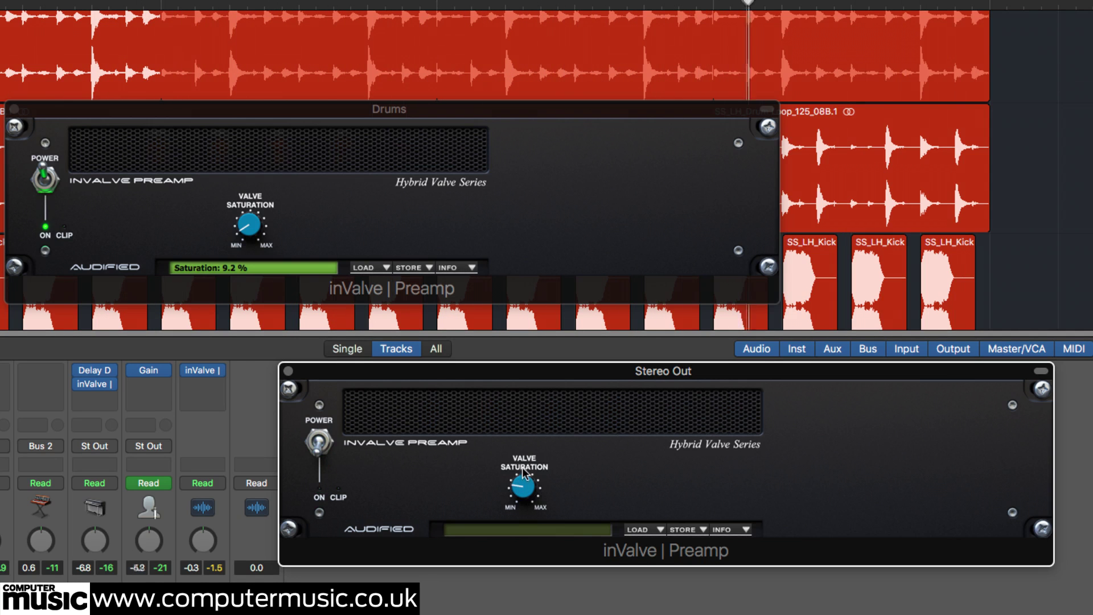
pyautogui.click(318, 443)
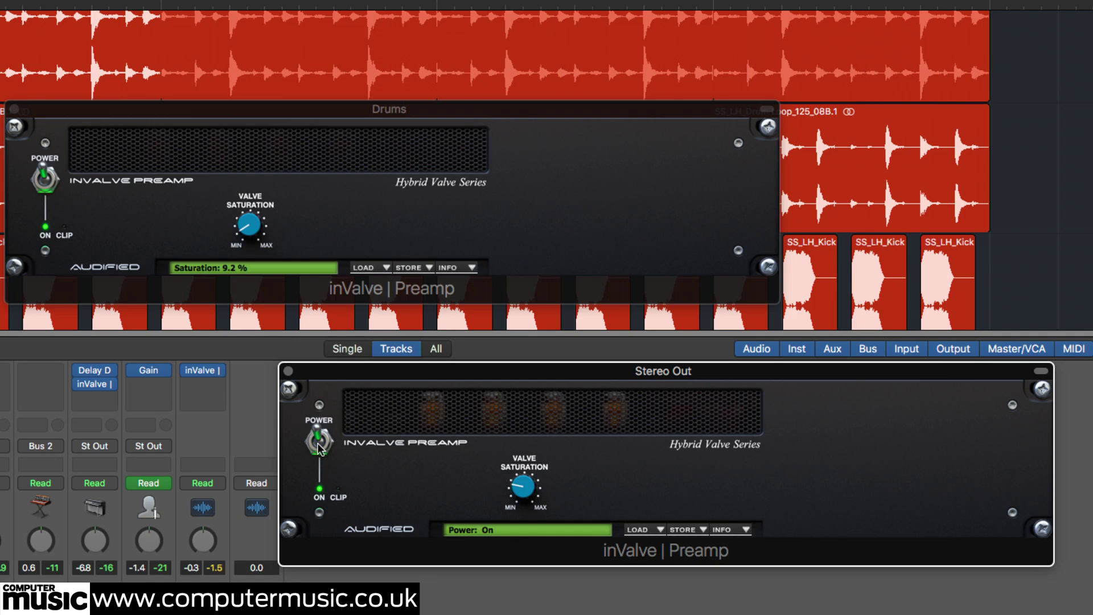
pyautogui.click(317, 444)
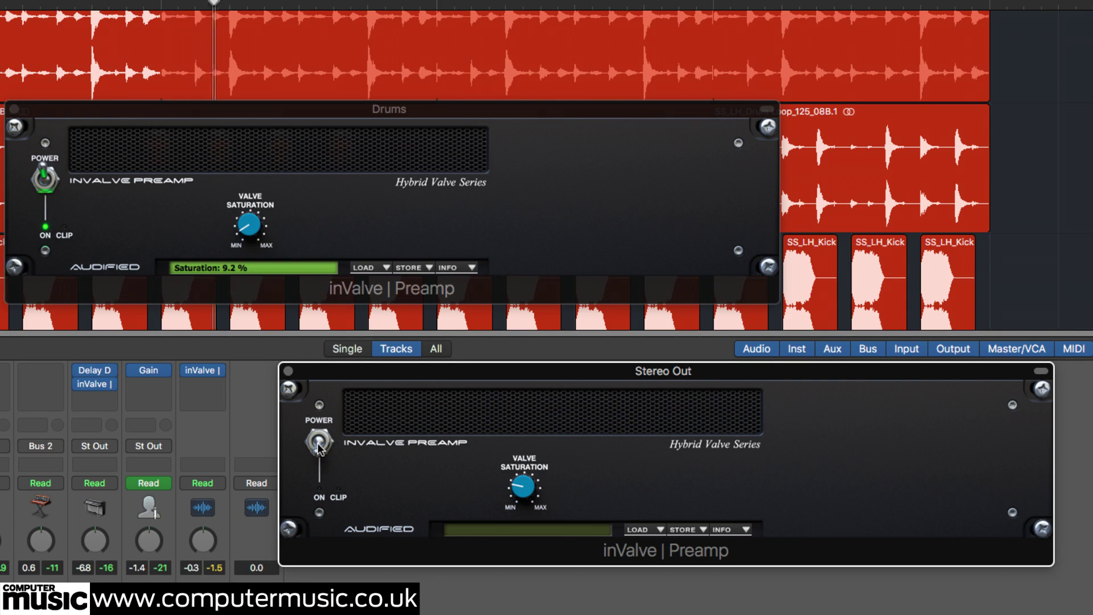
pyautogui.click(319, 444)
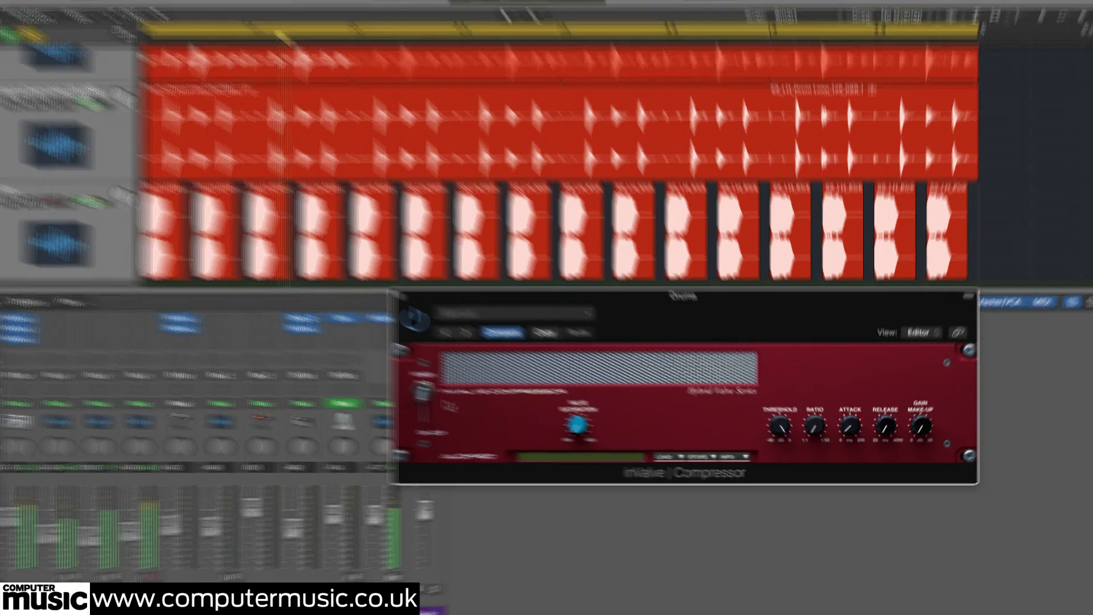
# Power on the Drums compressor, tune ratio to about 19.8 and threshold, and set attack to 0.0 ms.
pyautogui.click(453, 398)
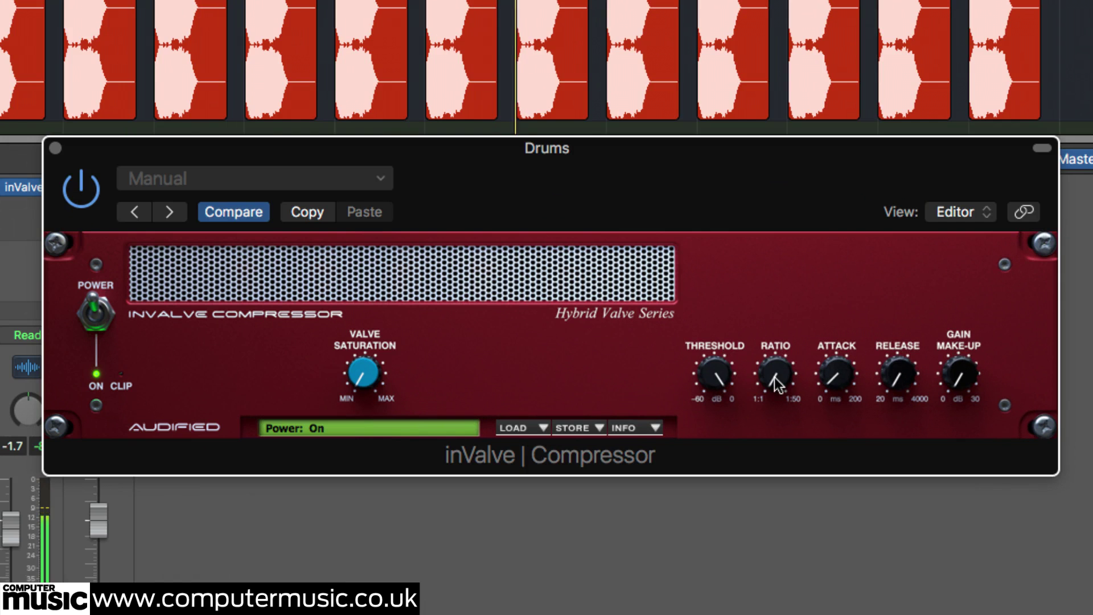
pyautogui.moveTo(779, 333); pyautogui.dragTo(780, 214)
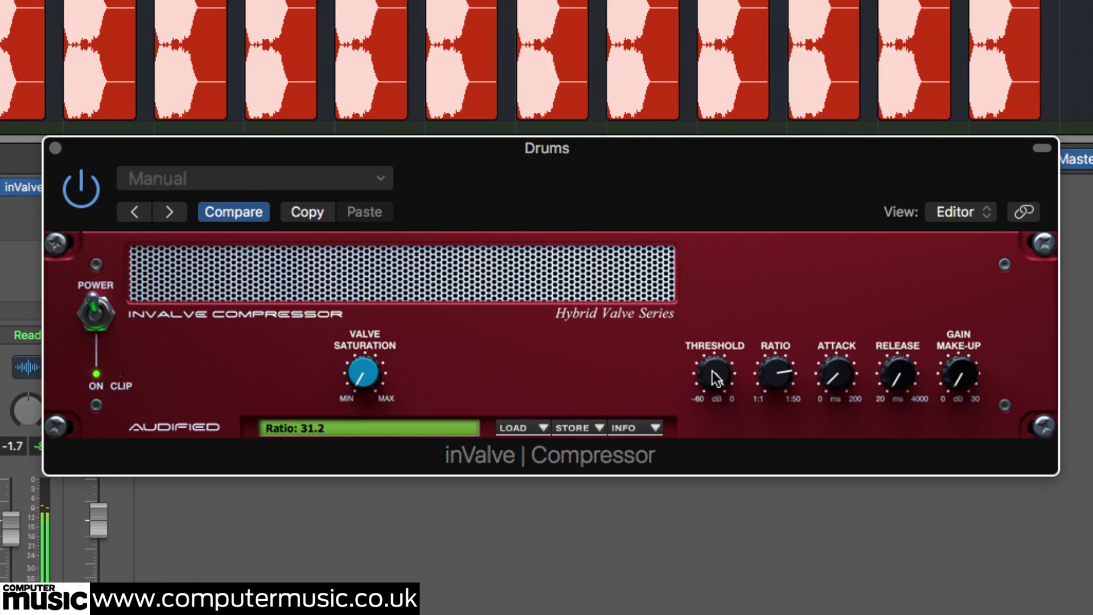
pyautogui.moveTo(711, 376); pyautogui.dragTo(711, 481)
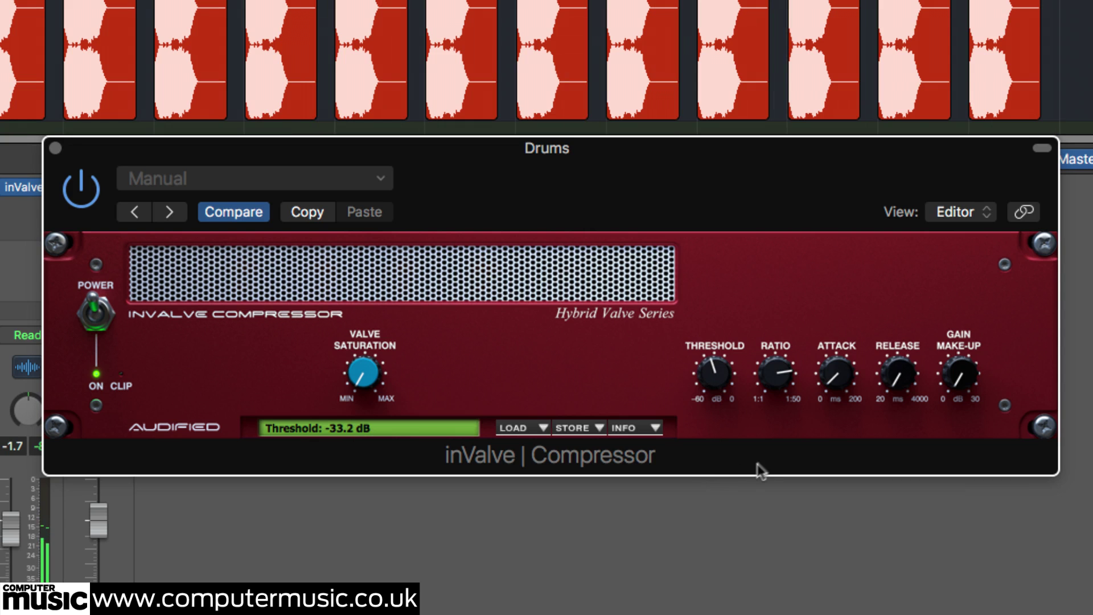
pyautogui.moveTo(784, 354); pyautogui.dragTo(787, 336)
pyautogui.moveTo(707, 410); pyautogui.dragTo(729, 347)
pyautogui.moveTo(778, 374); pyautogui.dragTo(778, 393)
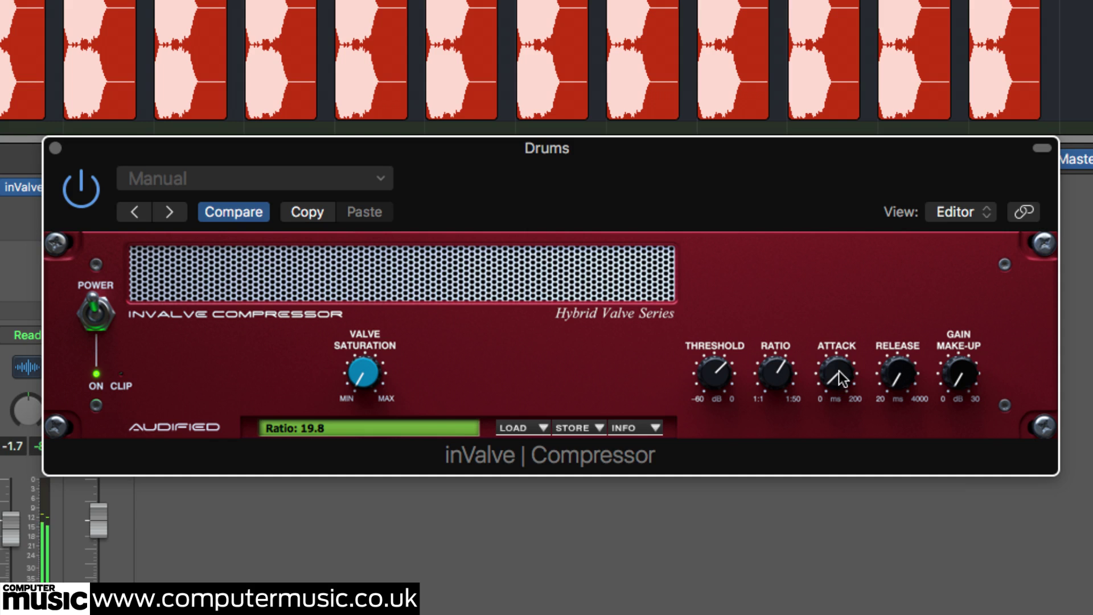
pyautogui.moveTo(839, 370); pyautogui.dragTo(851, 441)
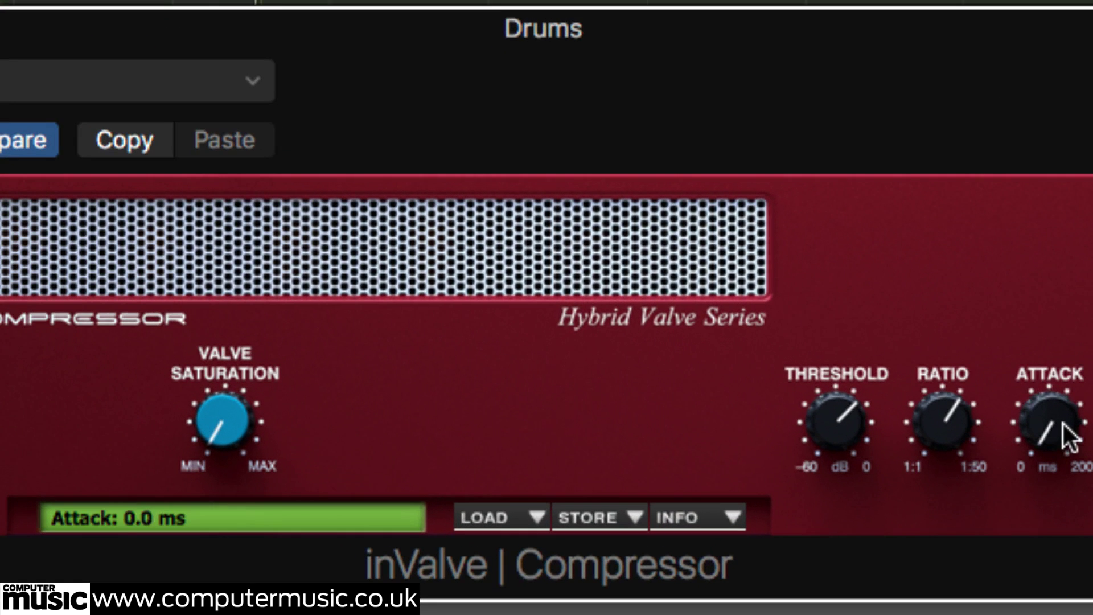
# Dial the Drums inValve Compressor to 21.7 ms attack, about 376.6 ms release and 5.8 dB gain make-up.
pyautogui.moveTo(1069, 421); pyautogui.dragTo(1065, 398)
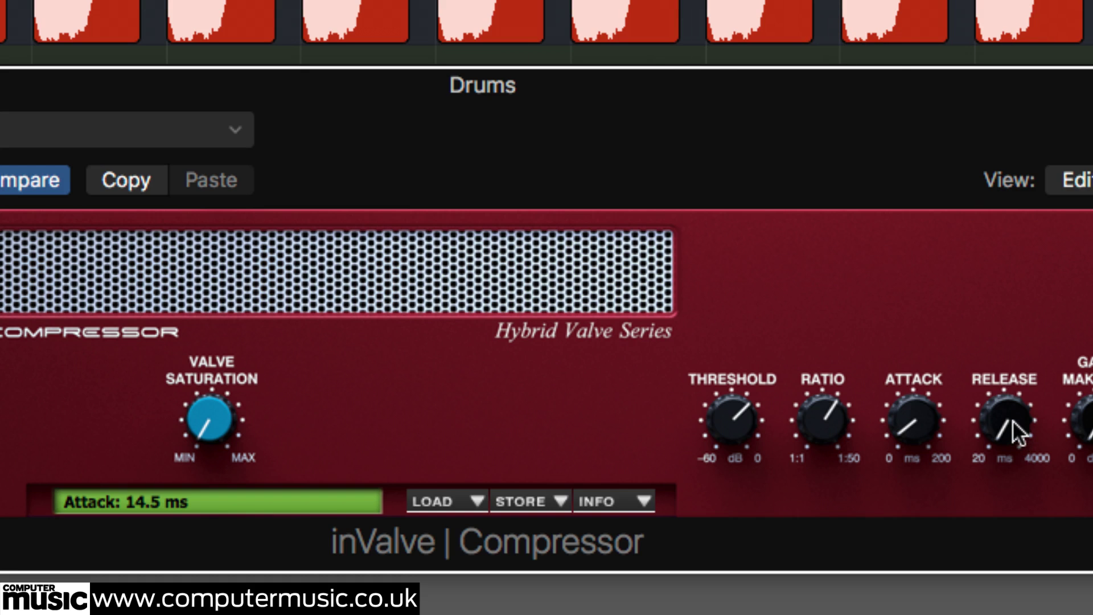
pyautogui.moveTo(1017, 428); pyautogui.dragTo(1022, 403)
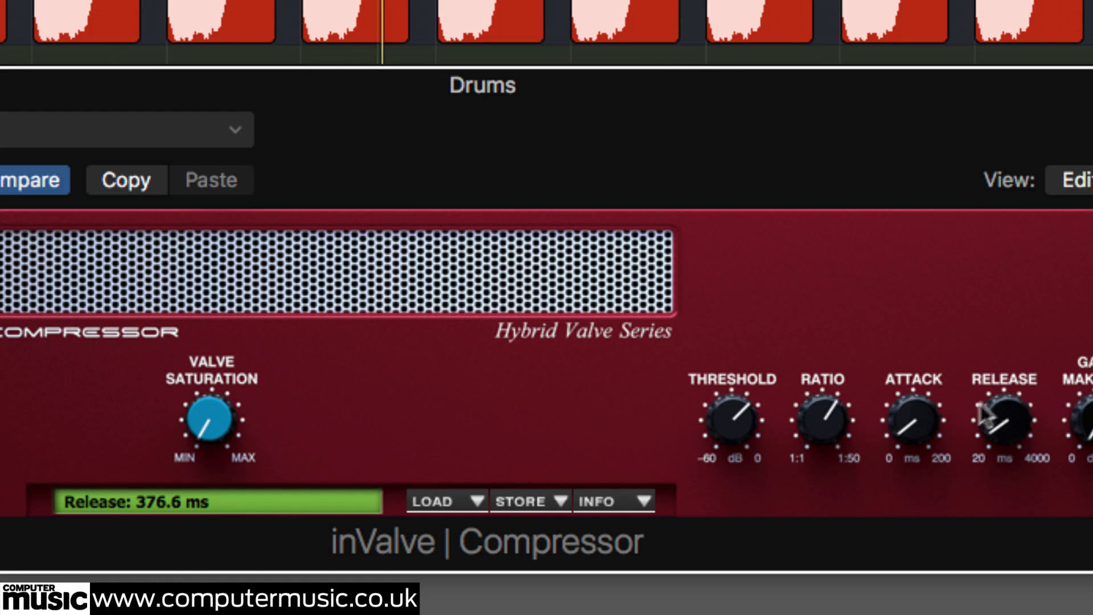
pyautogui.moveTo(916, 418); pyautogui.dragTo(919, 420)
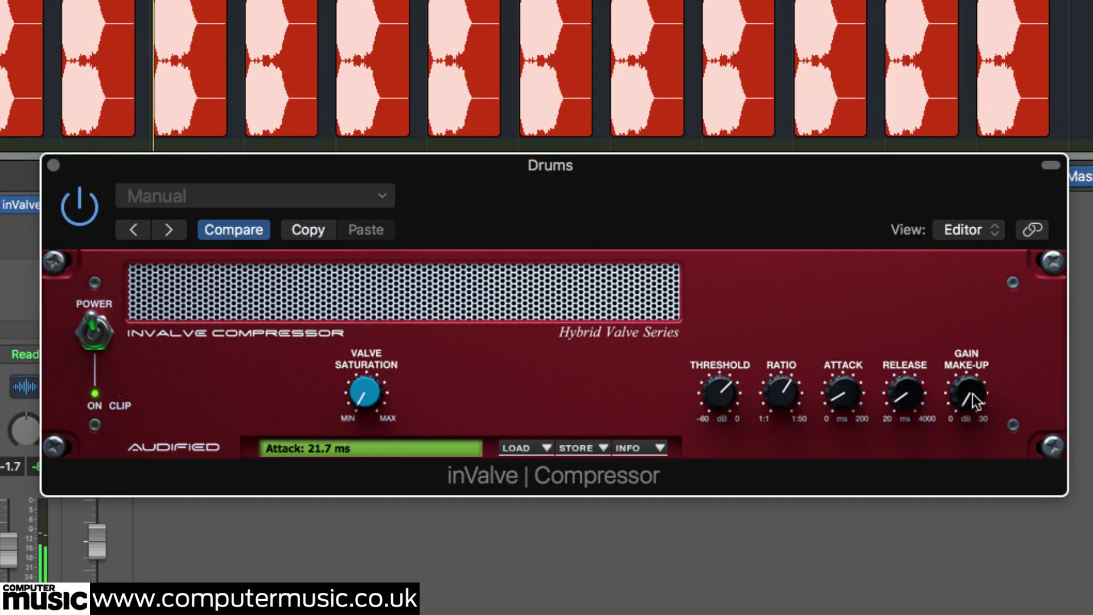
pyautogui.moveTo(972, 394); pyautogui.dragTo(981, 358)
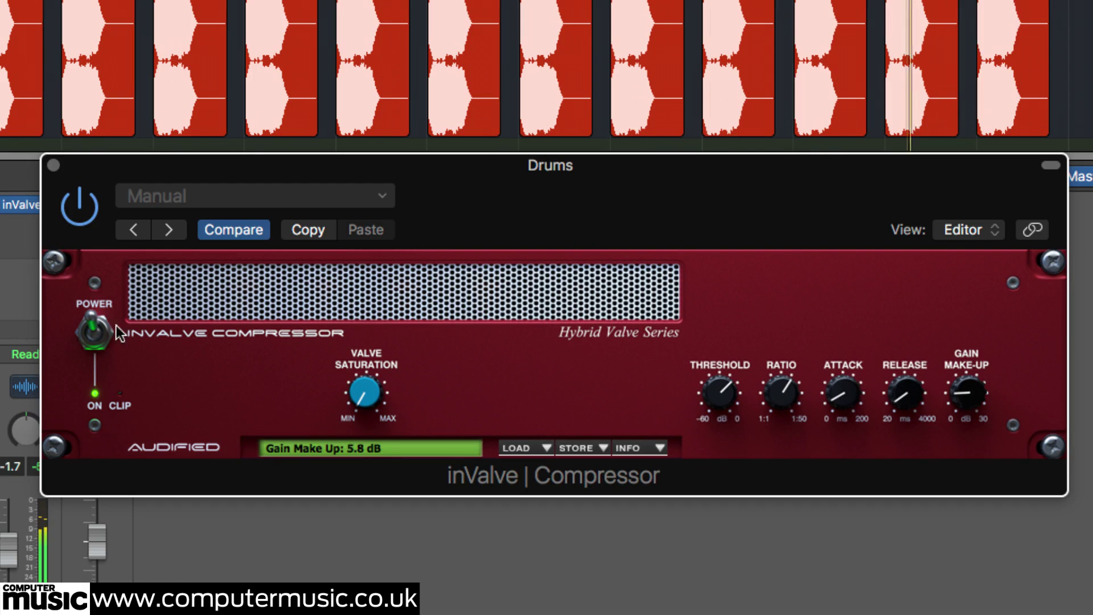
# A/B the compressor on and off while lowering its ratio to about 3.7.
pyautogui.click(94, 336)
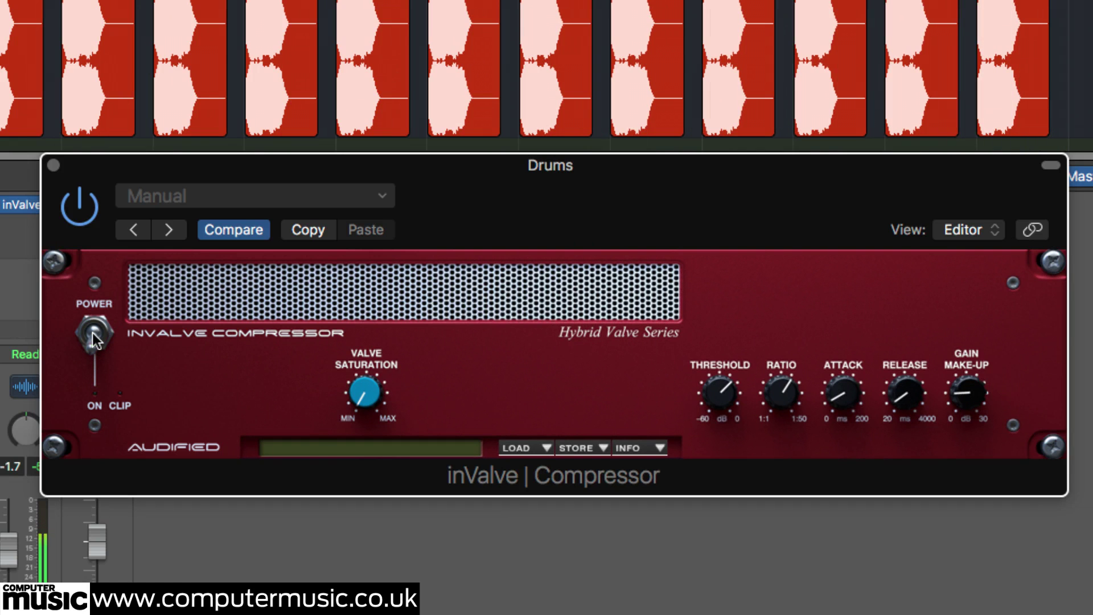
pyautogui.click(93, 332)
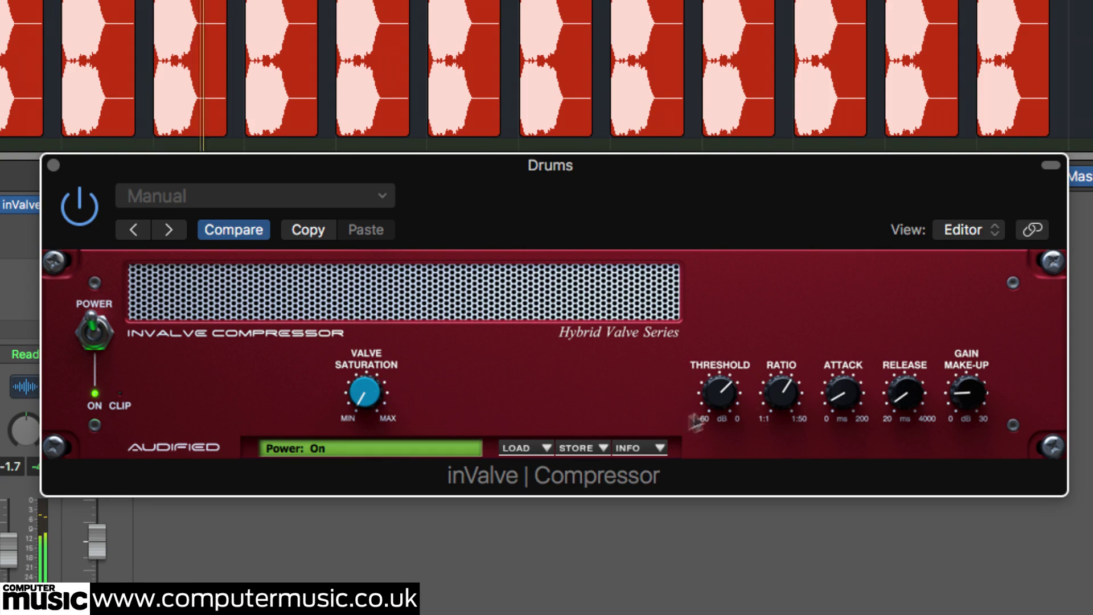
pyautogui.moveTo(776, 395); pyautogui.dragTo(756, 466)
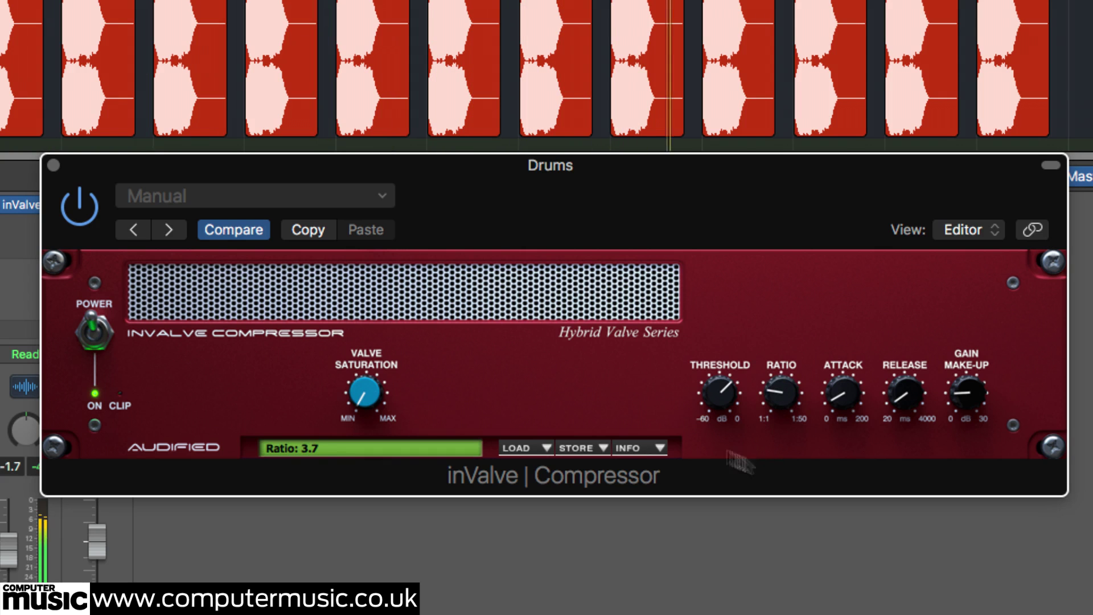
pyautogui.click(94, 336)
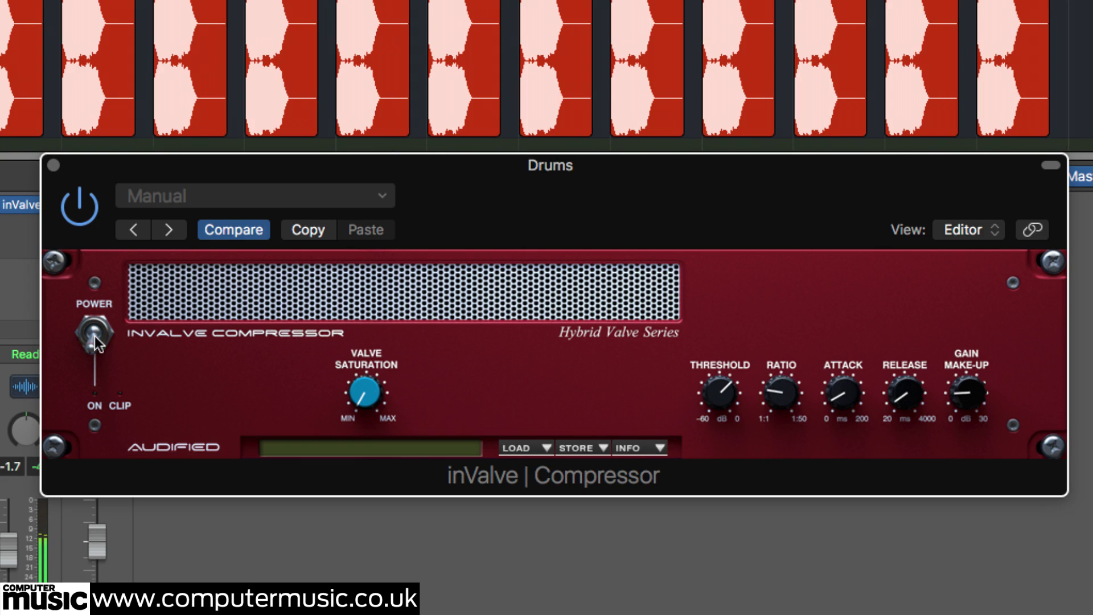
pyautogui.click(94, 336)
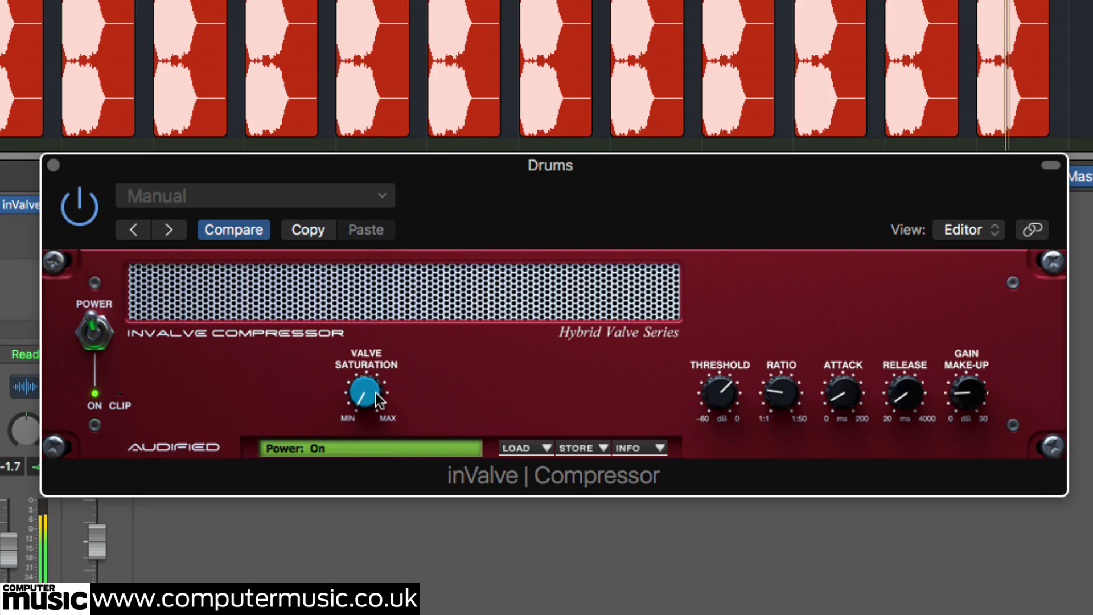
# Raise the threshold to -6.0 dB, trim gain make-up to 4.3 dB and max valve saturation at 100%.
pyautogui.moveTo(380, 389); pyautogui.dragTo(424, 211)
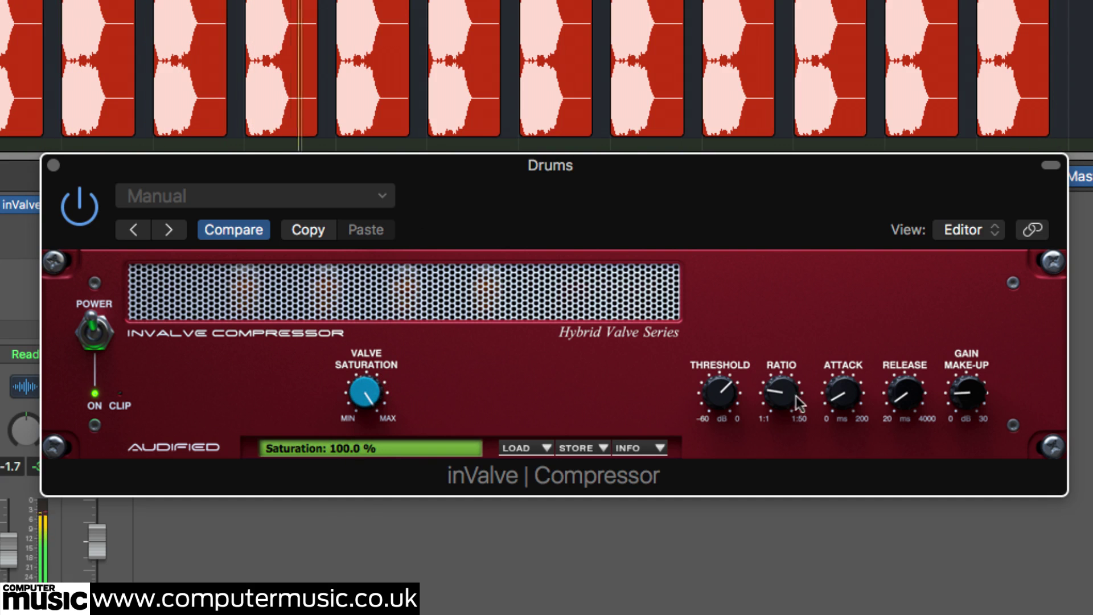
pyautogui.moveTo(729, 387); pyautogui.dragTo(876, 392)
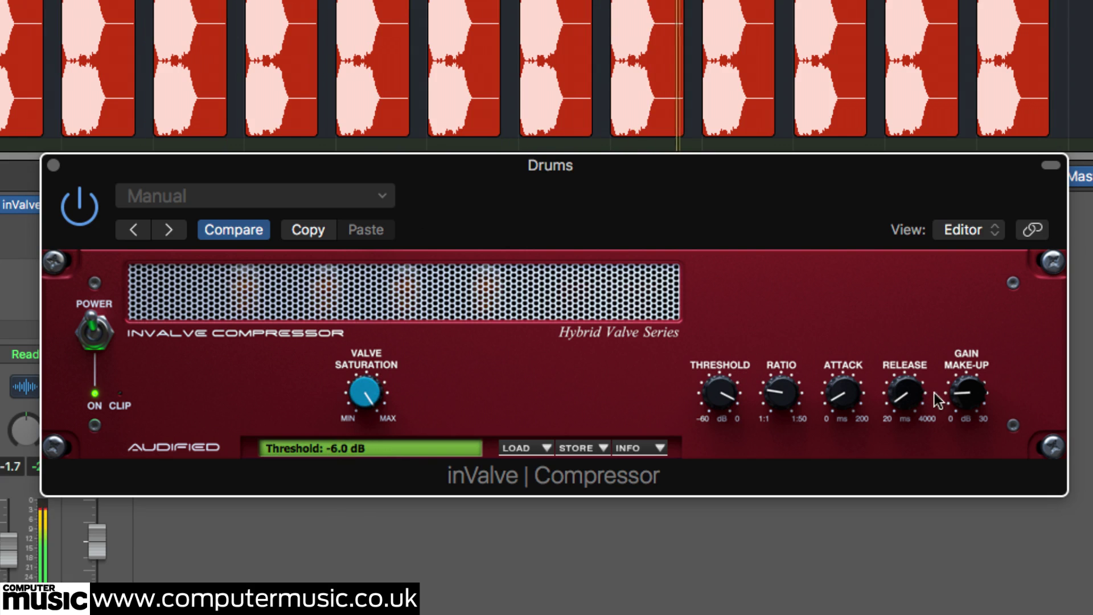
pyautogui.moveTo(965, 393); pyautogui.dragTo(867, 409)
pyautogui.moveTo(371, 401); pyautogui.dragTo(365, 515)
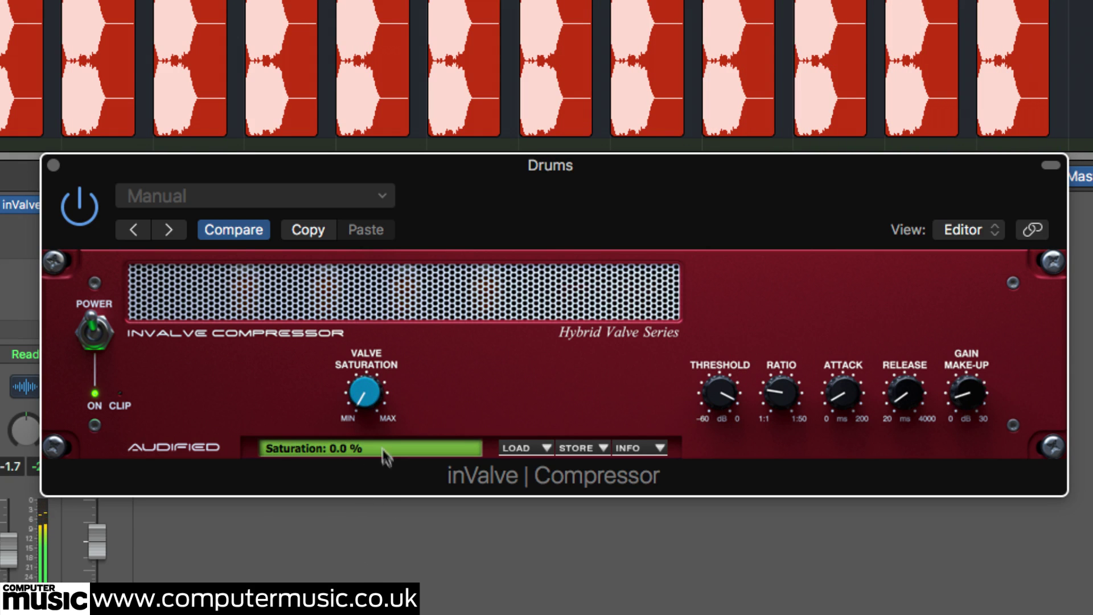
pyautogui.moveTo(373, 391); pyautogui.dragTo(459, 287)
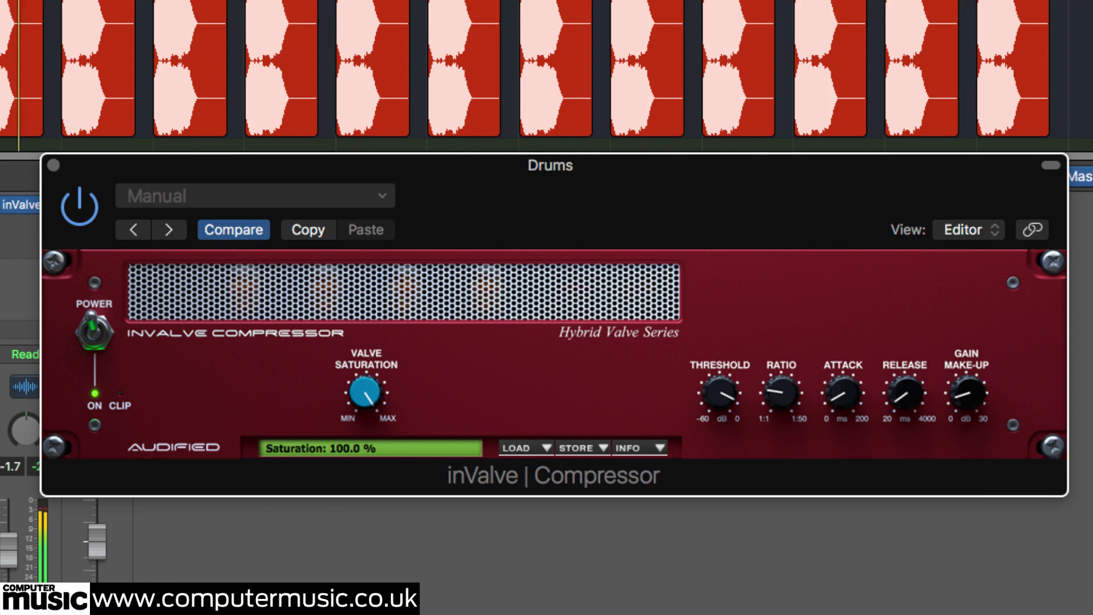